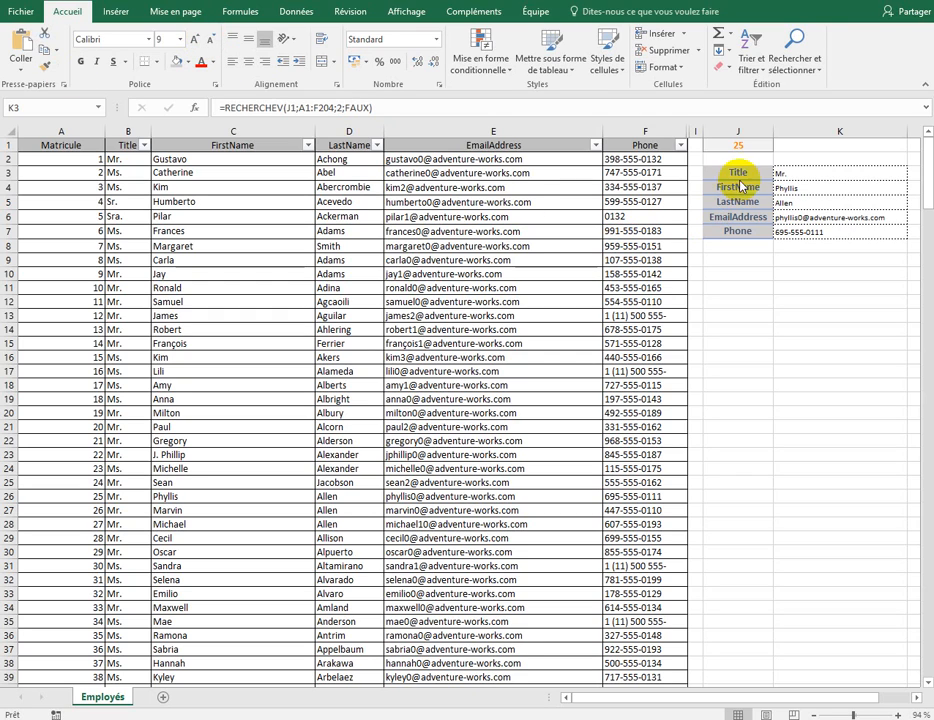
# Step: Examine the existing RECHERCHEV formulas in the Title to Phone result cells, K3 to K7
pyautogui.click(807, 172)
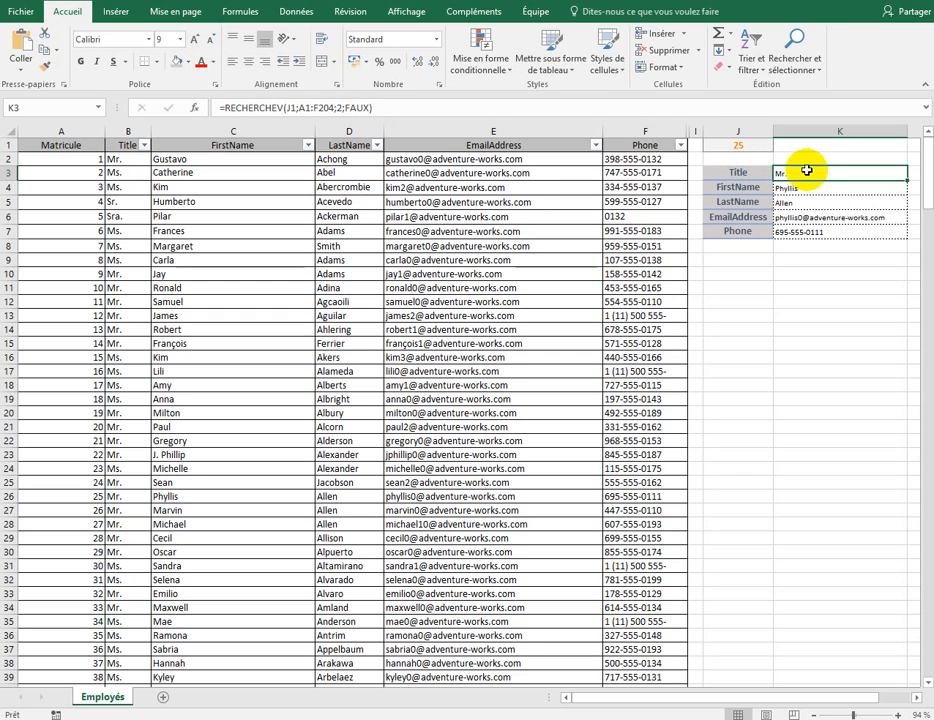
pyautogui.click(802, 190)
pyautogui.click(806, 205)
pyautogui.click(809, 218)
pyautogui.click(812, 234)
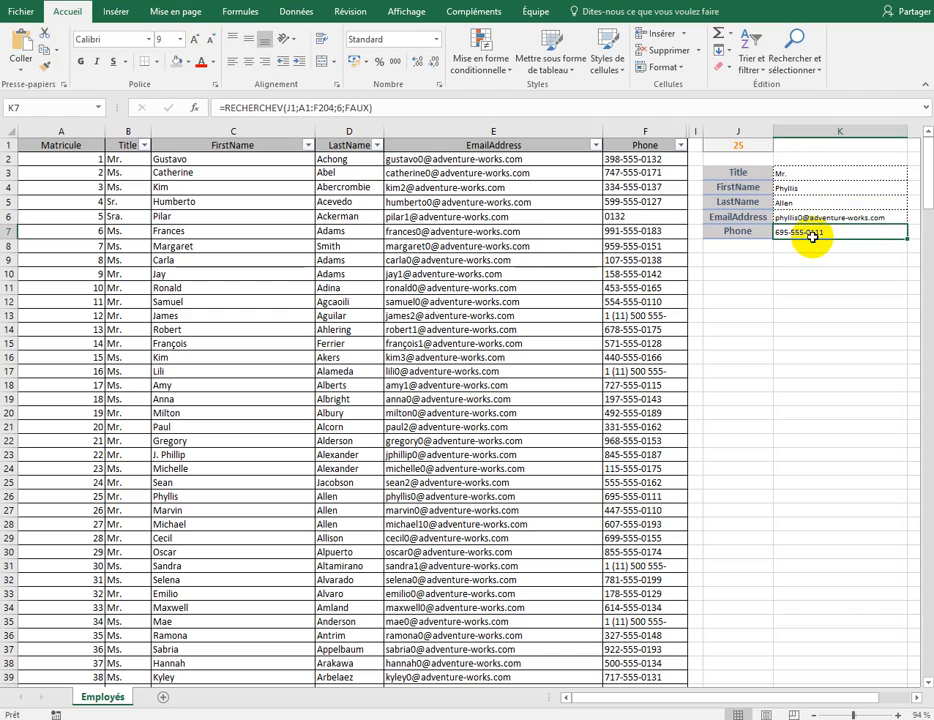
pyautogui.click(830, 217)
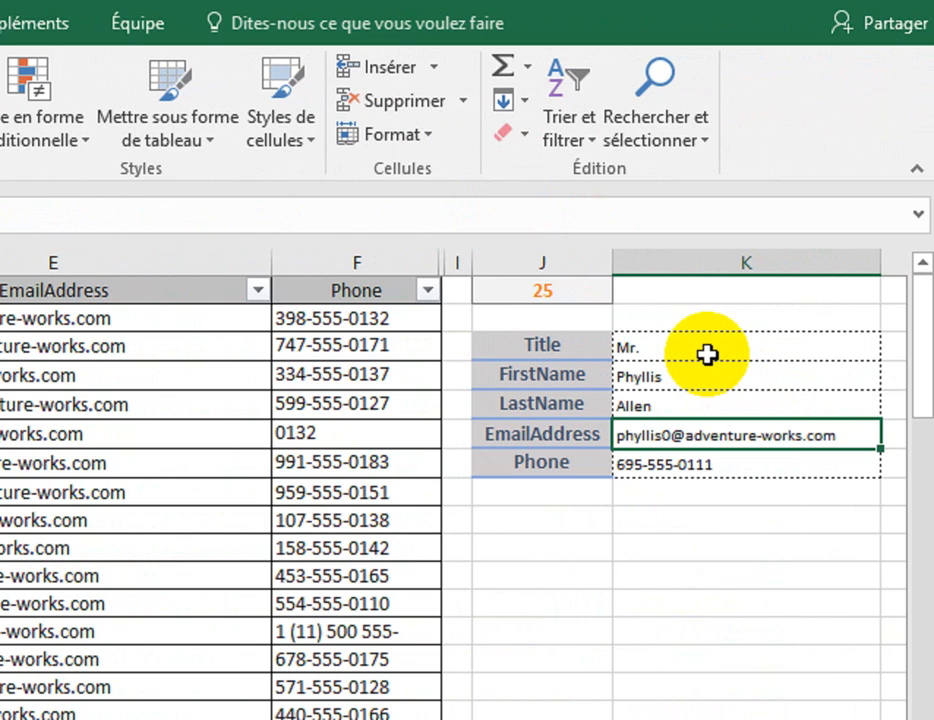
pyautogui.click(698, 349)
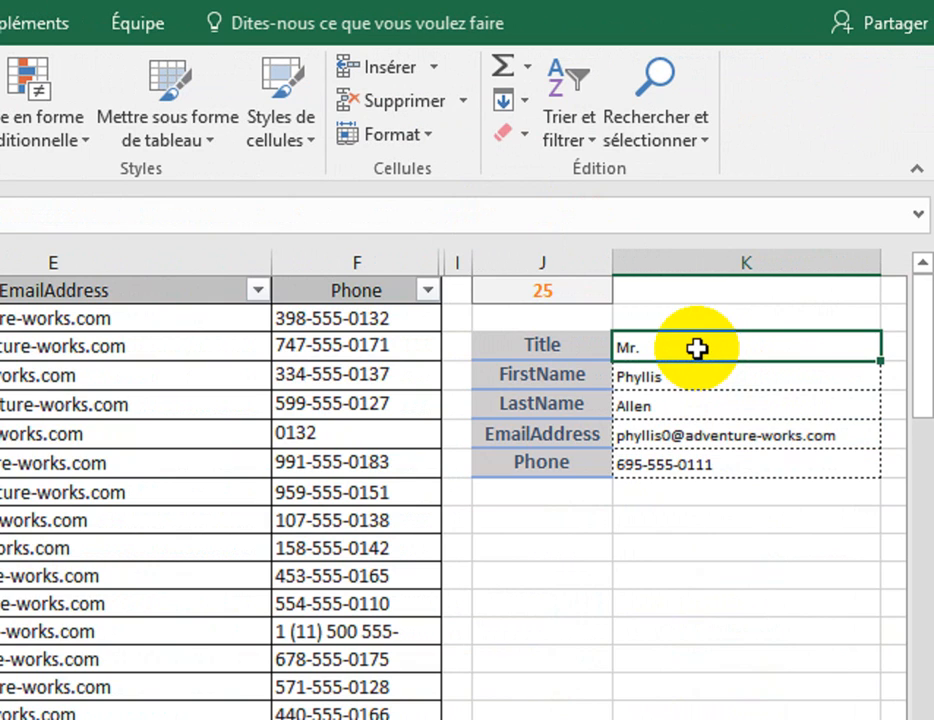
pyautogui.click(641, 378)
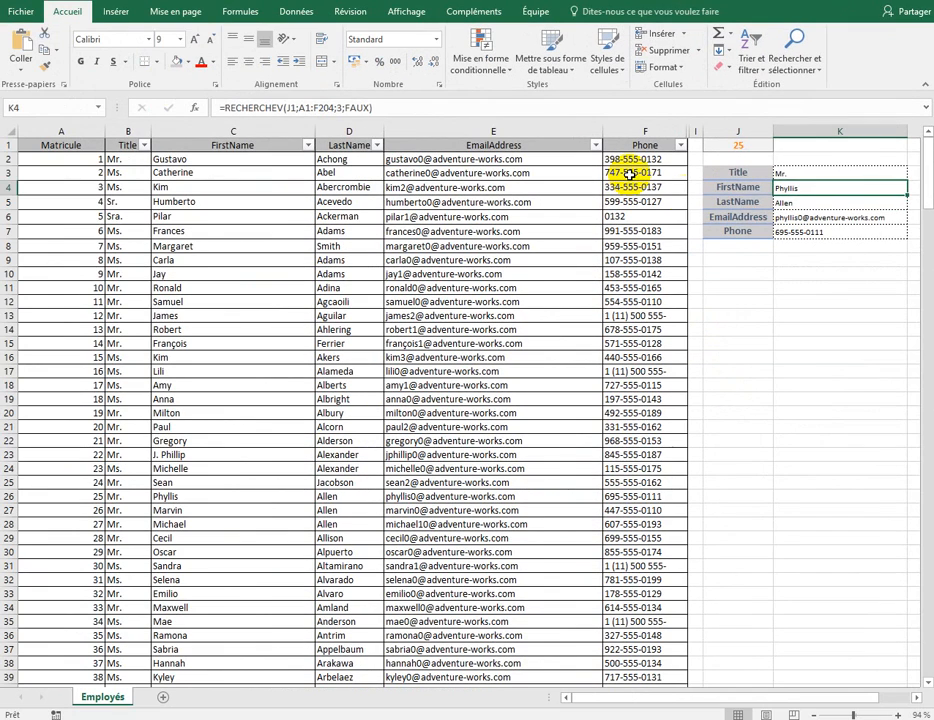
# Step: Clear the lookup results in K4:K7 and fill the K3 formula down to K7
pyautogui.moveTo(795, 190); pyautogui.dragTo(780, 232)
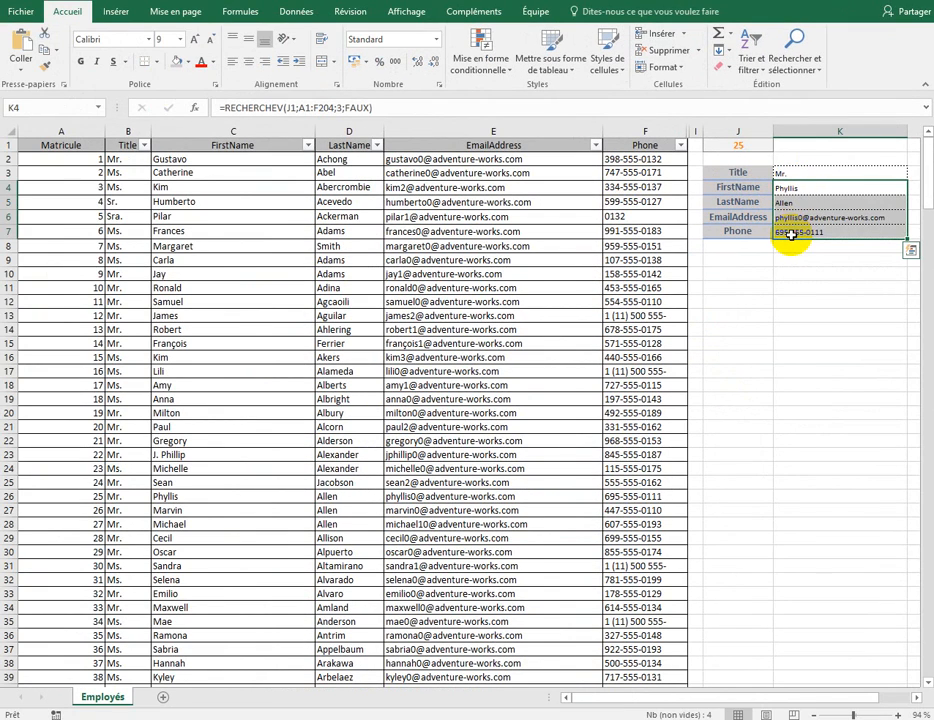
pyautogui.press('Delete')
pyautogui.click(807, 174)
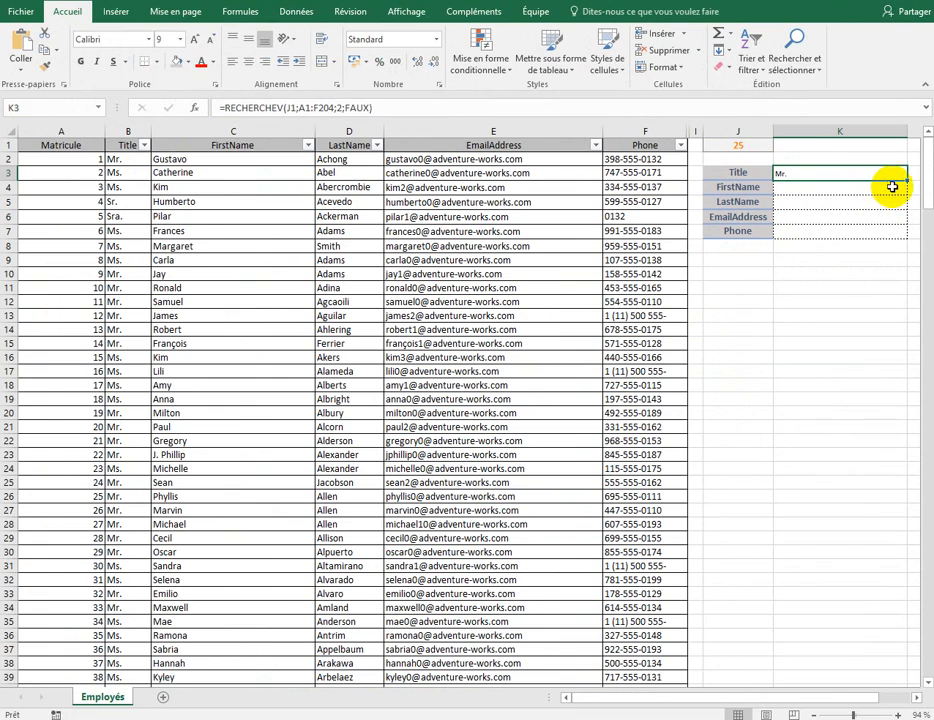
pyautogui.moveTo(908, 182); pyautogui.dragTo(901, 240)
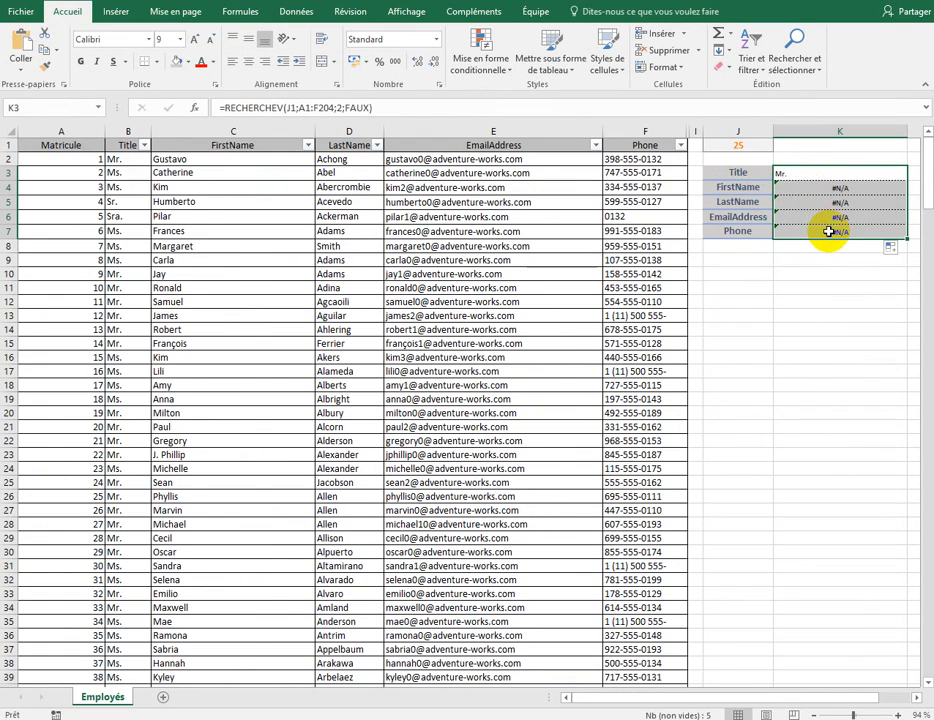
# Step: Inspect the search value, table range and column index arguments of the copied RECHERCHEV formula in K6
pyautogui.click(822, 216)
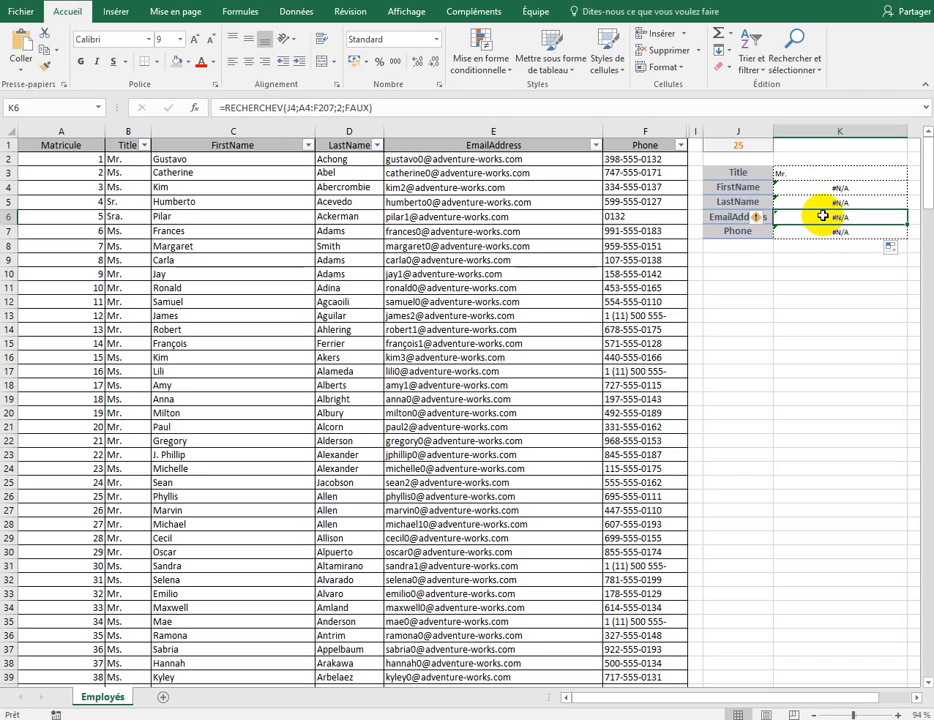
pyautogui.click(317, 109)
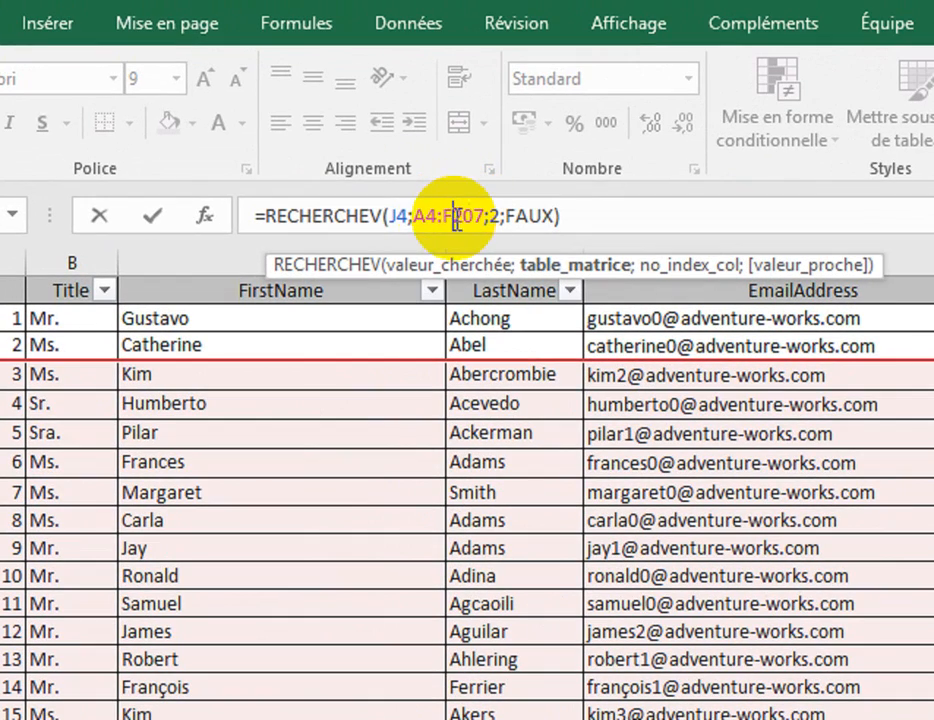
pyautogui.click(299, 134)
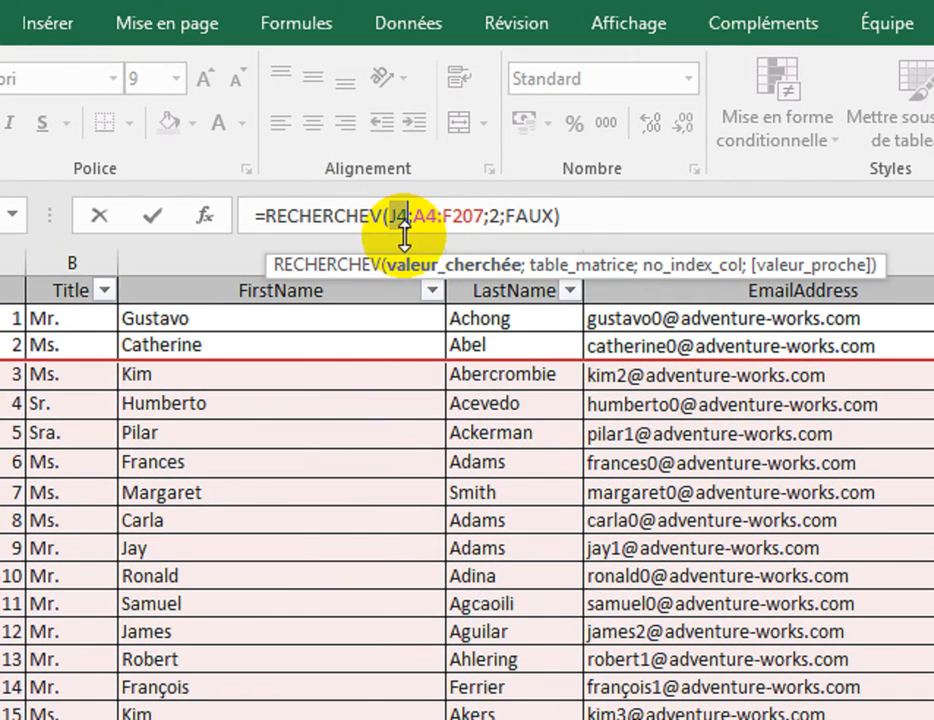
pyautogui.click(578, 278)
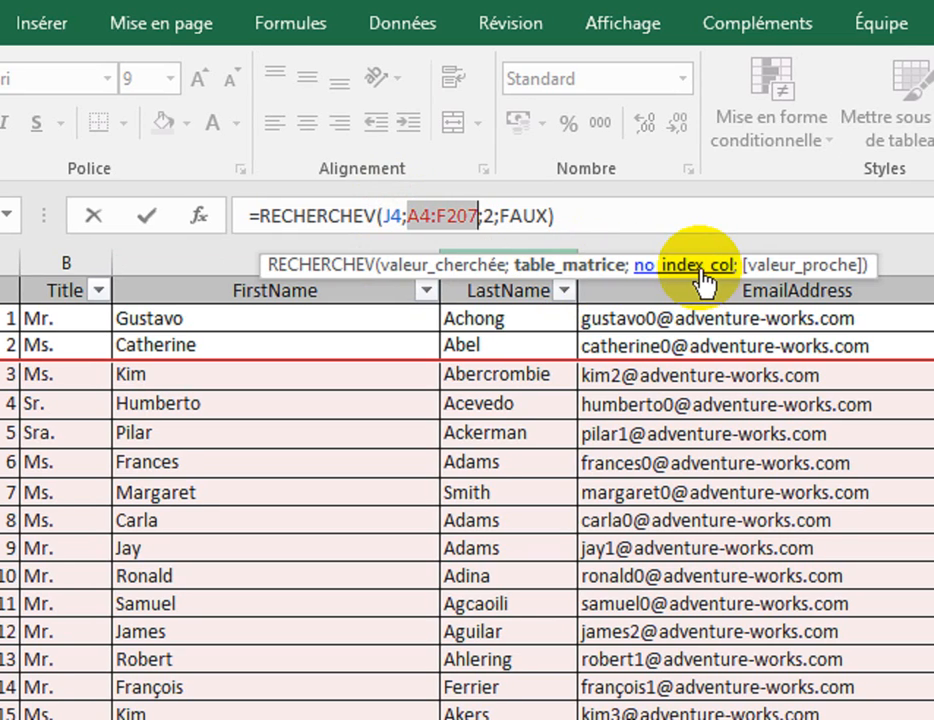
pyautogui.click(644, 281)
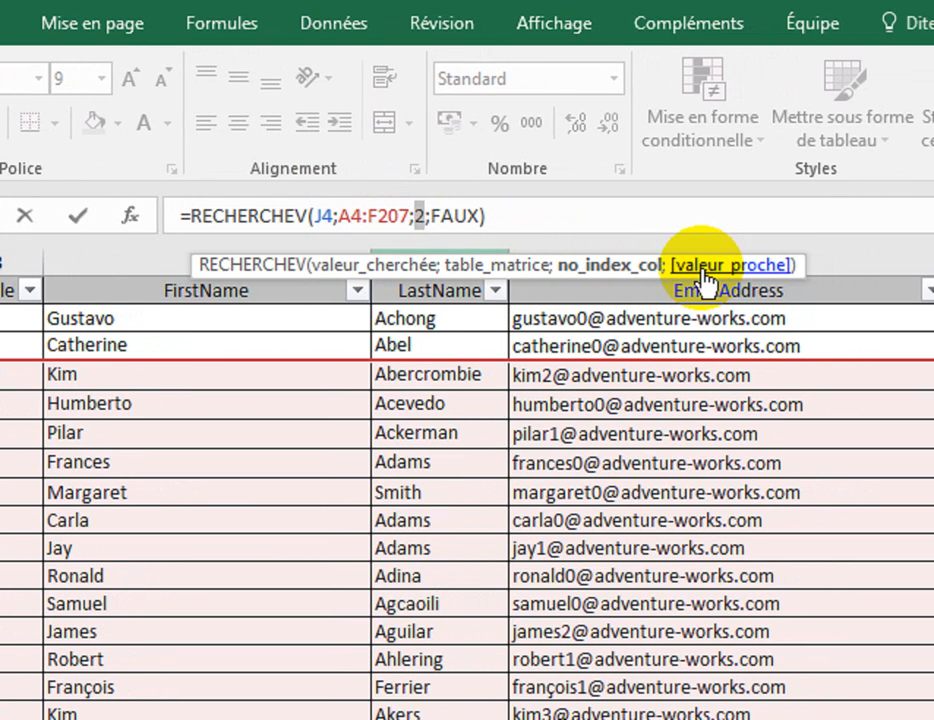
pyautogui.click(370, 275)
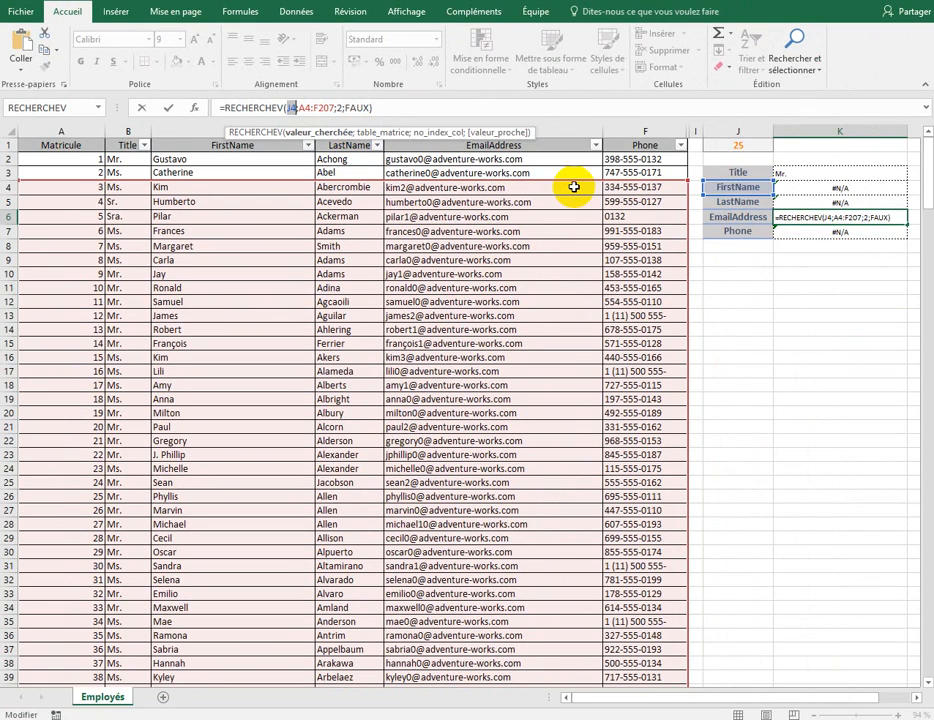
pyautogui.press('Escape')
# Step: Make the lookup value and table range absolute in the K3 RECHERCHEV formula, as $J$1 and $A$1:$F$204
pyautogui.click(794, 175)
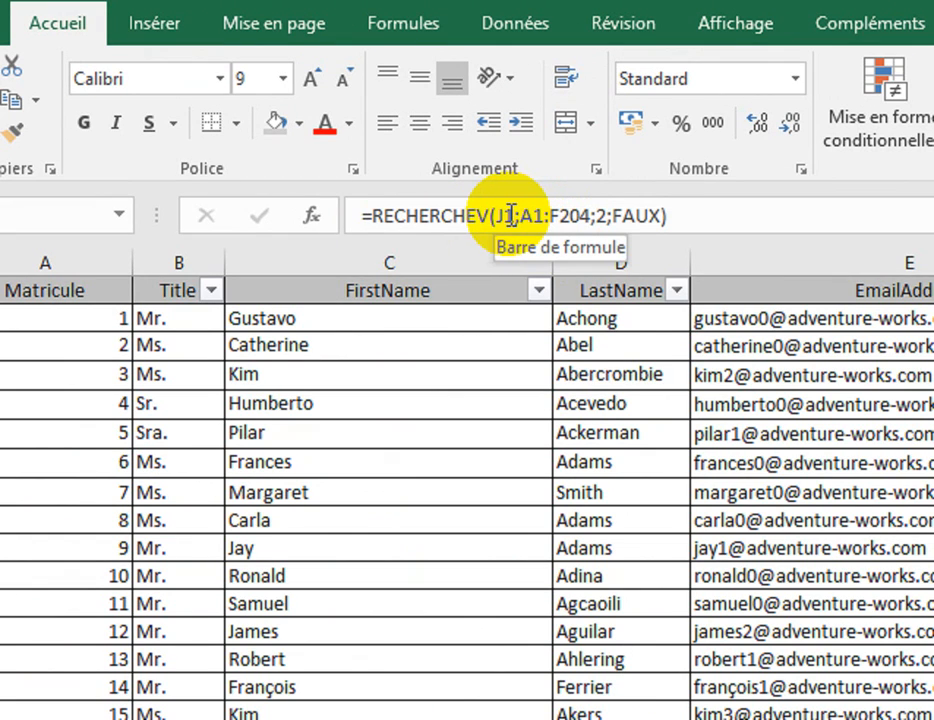
pyautogui.click(508, 215)
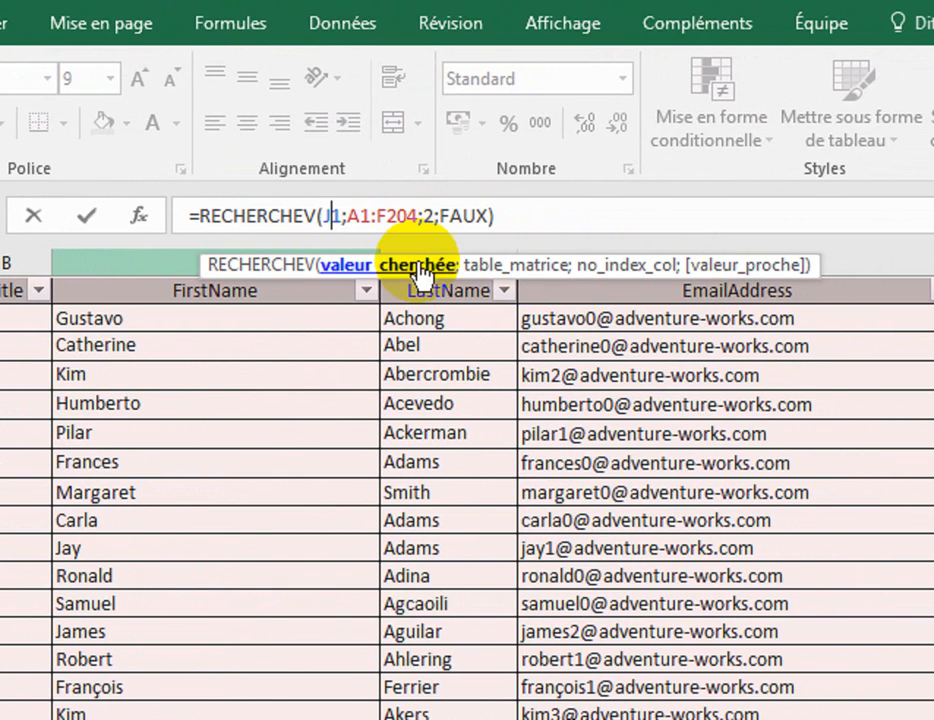
pyautogui.click(343, 270)
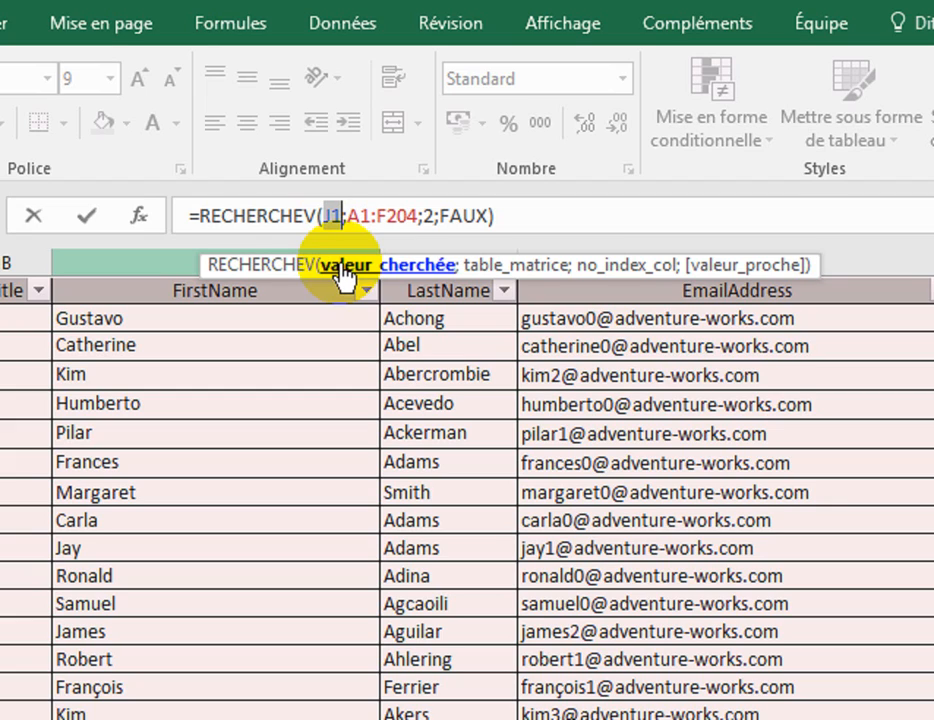
pyautogui.press('F4')
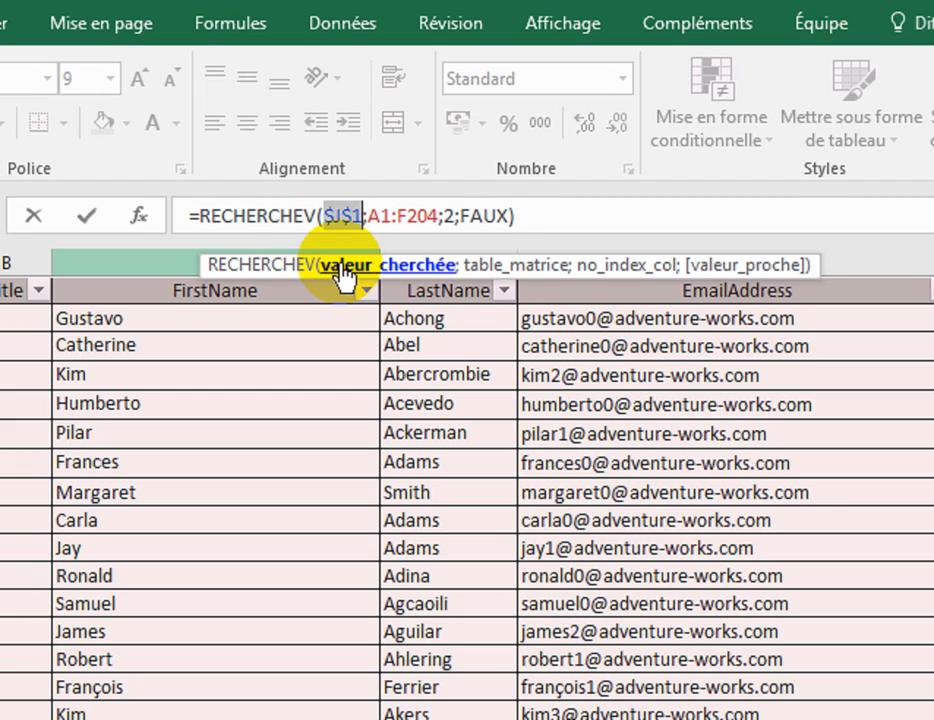
pyautogui.click(508, 272)
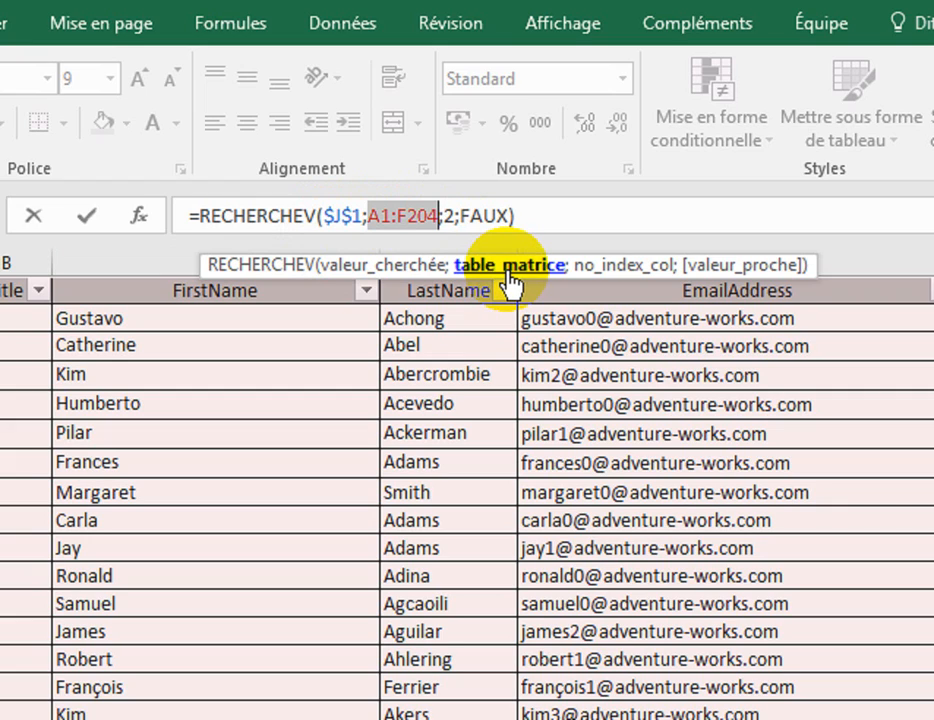
pyautogui.press('F4')
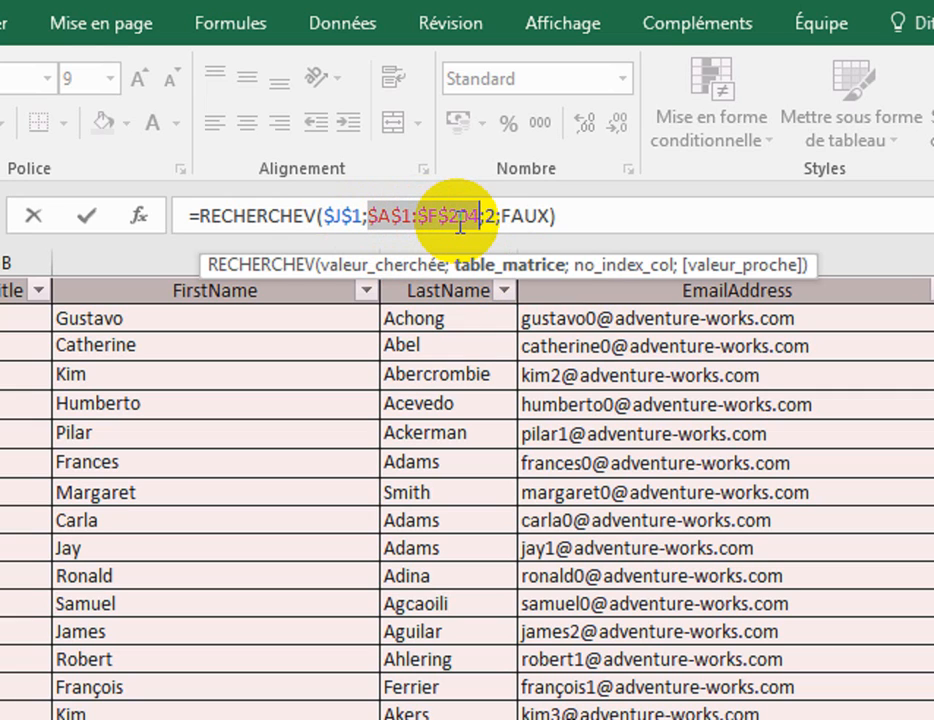
pyautogui.press('Return')
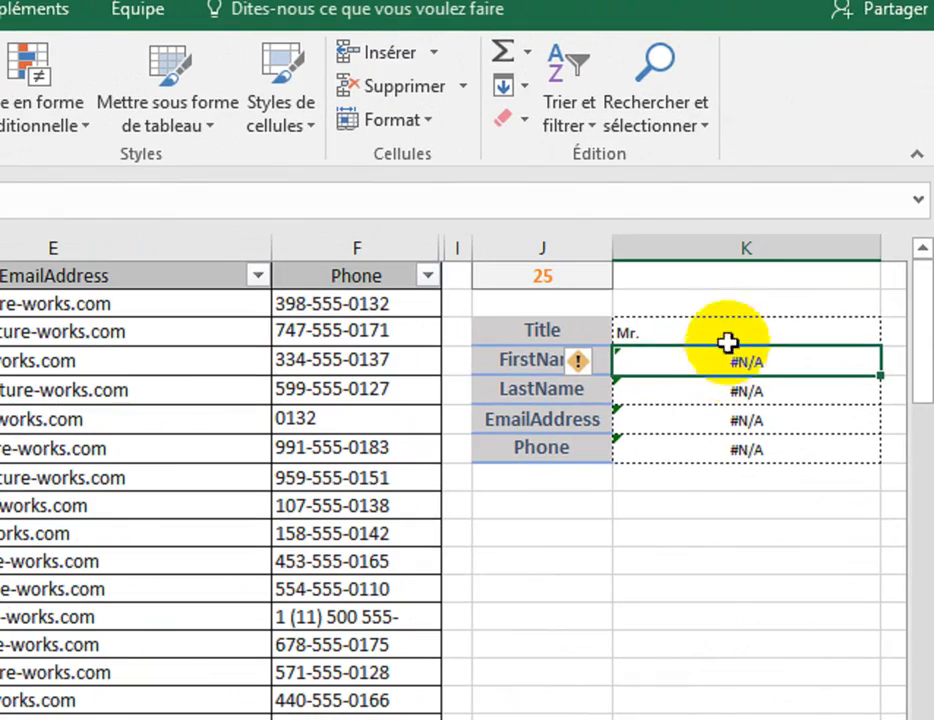
# Step: Fill the K3 formula with absolute references down through K7 and check the references of the copy in K5
pyautogui.click(729, 270)
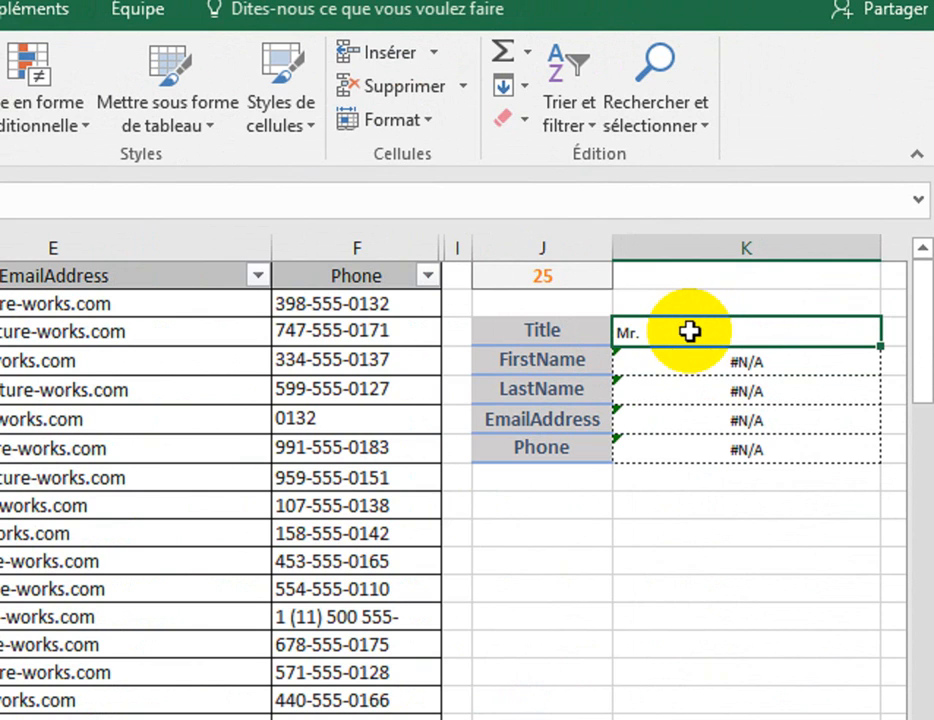
pyautogui.doubleClick(712, 336)
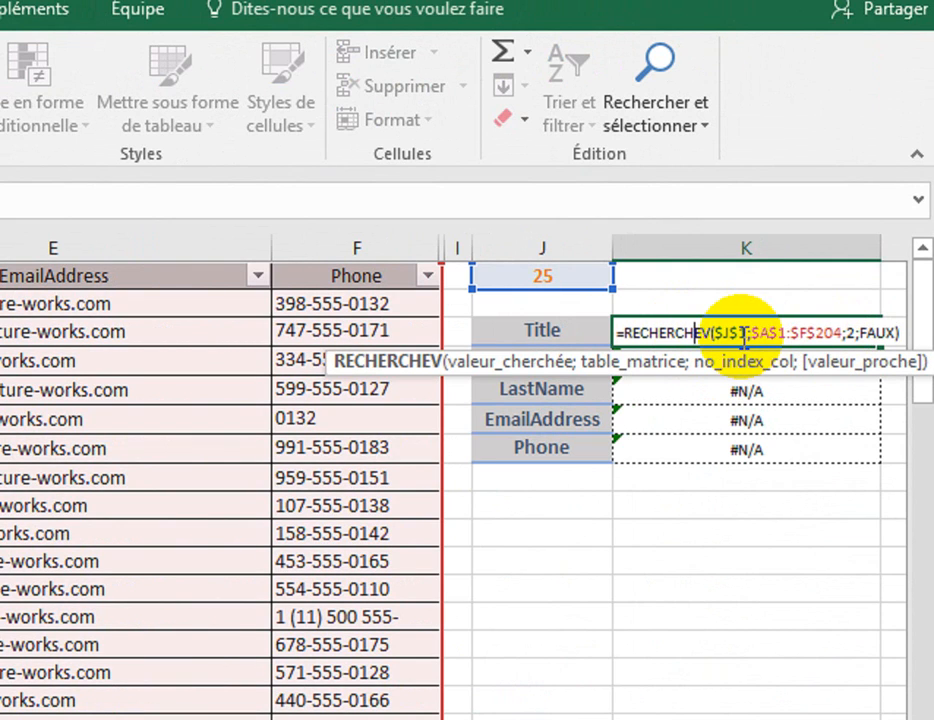
pyautogui.press('Escape')
pyautogui.moveTo(880, 346); pyautogui.dragTo(872, 454)
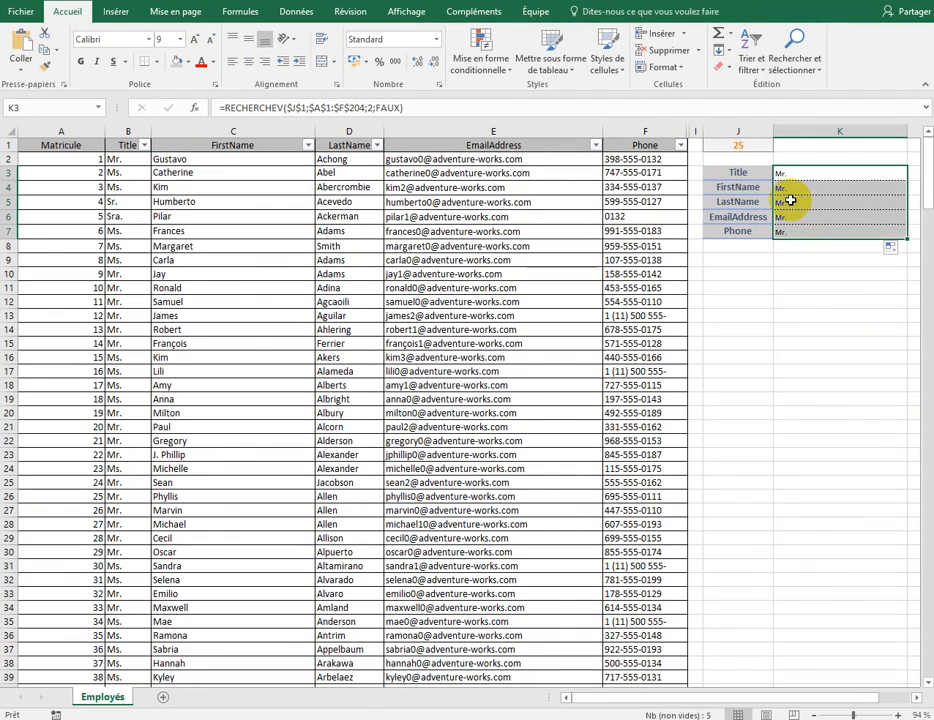
pyautogui.click(647, 390)
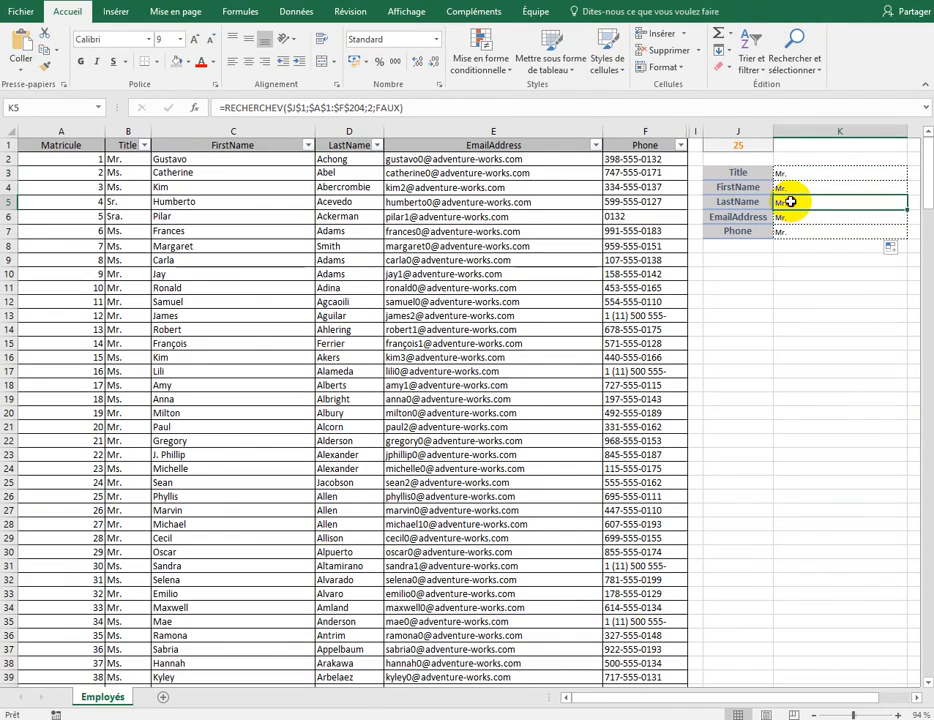
pyautogui.doubleClick(790, 201)
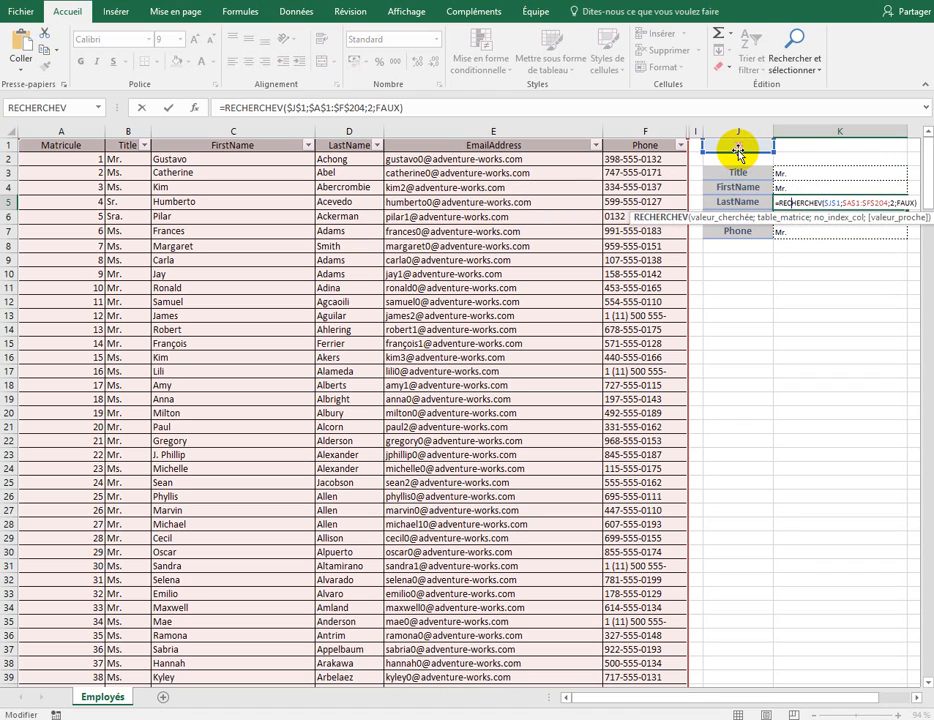
pyautogui.press('Escape')
# Step: Set the RECHERCHEV column index to 3 in the FirstName cell K4 and to 4 in K5 and K6
pyautogui.click(829, 187)
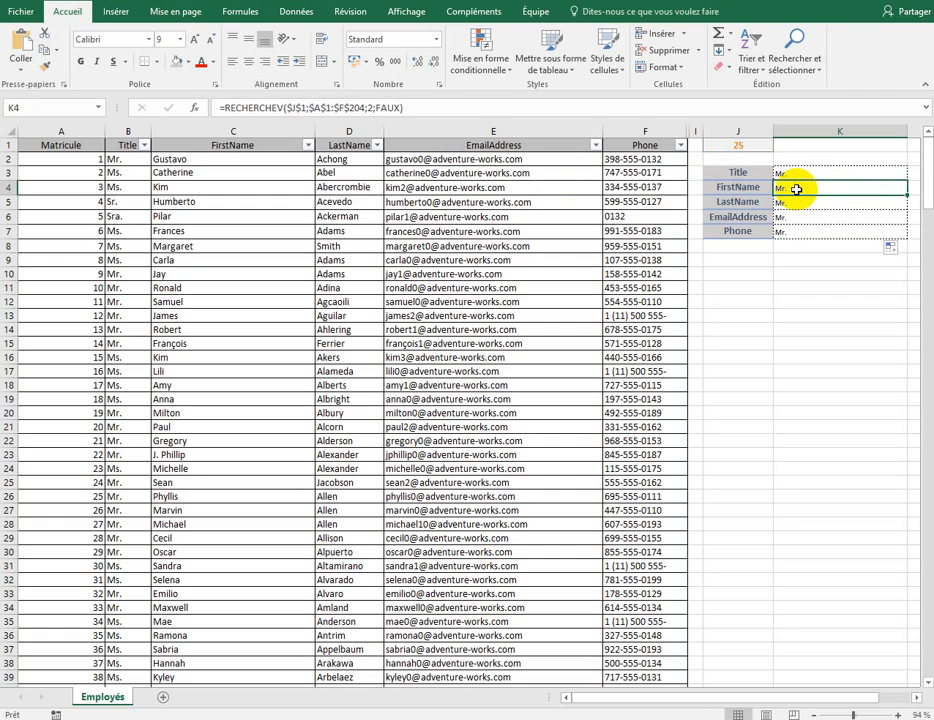
pyautogui.click(798, 174)
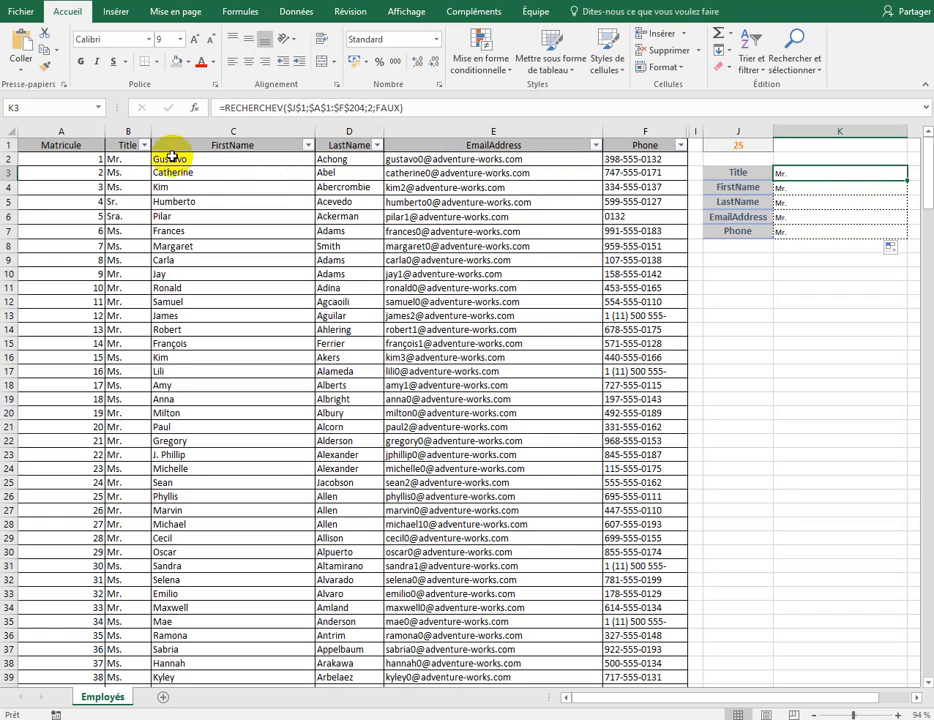
pyautogui.click(784, 187)
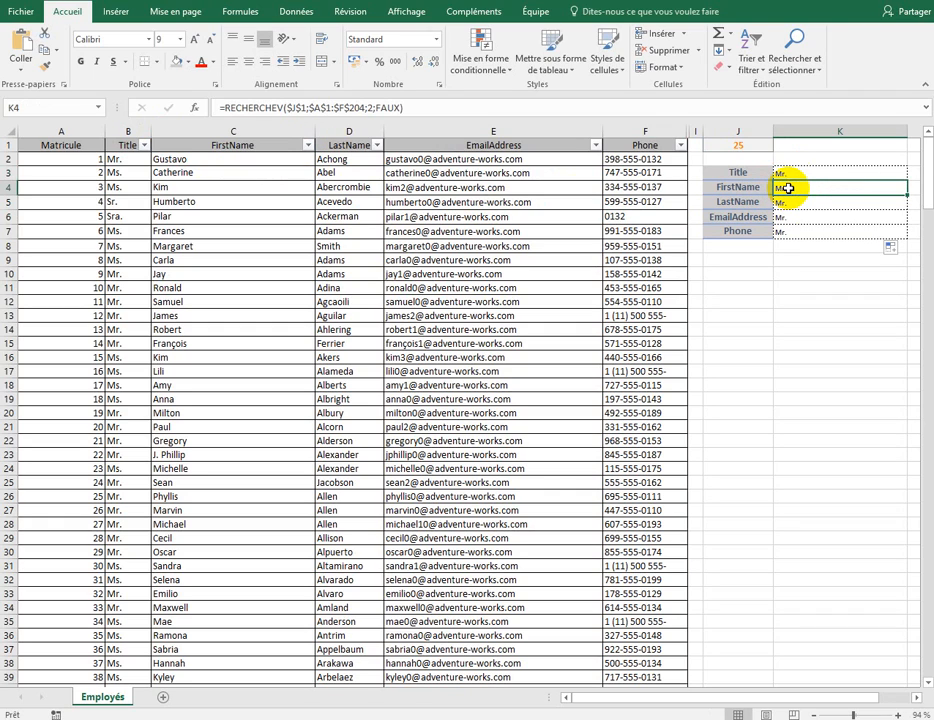
pyautogui.click(370, 108)
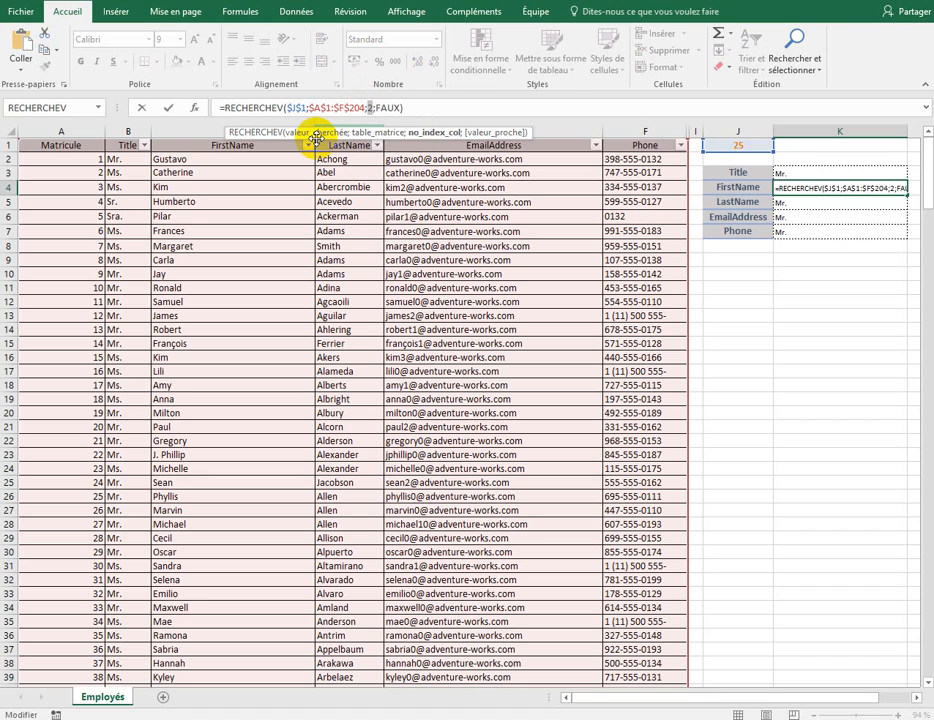
pyautogui.press('Return')
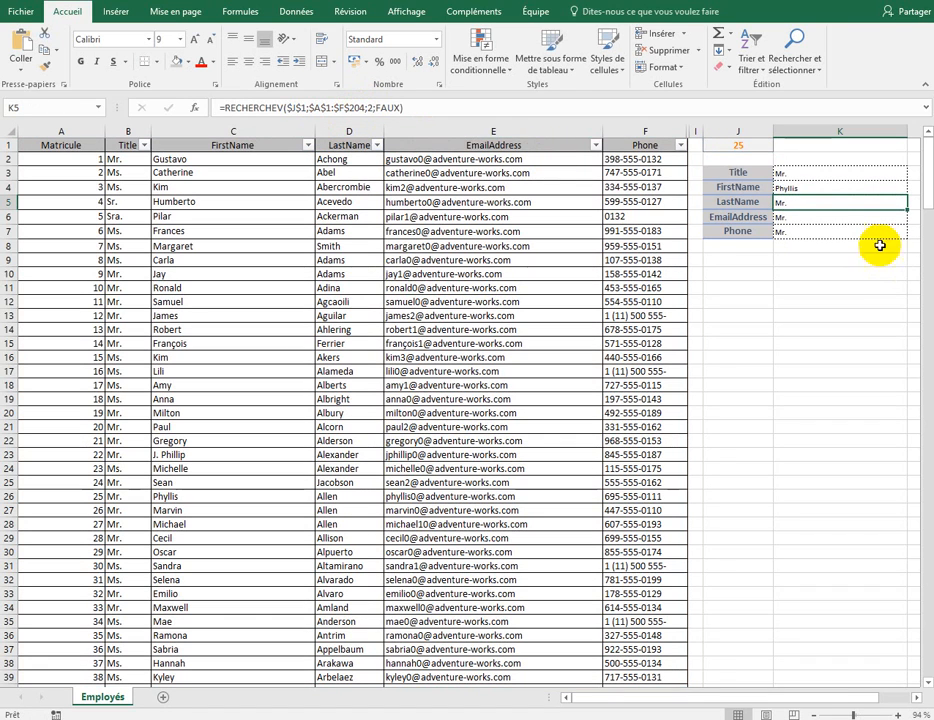
pyautogui.doubleClick(370, 108)
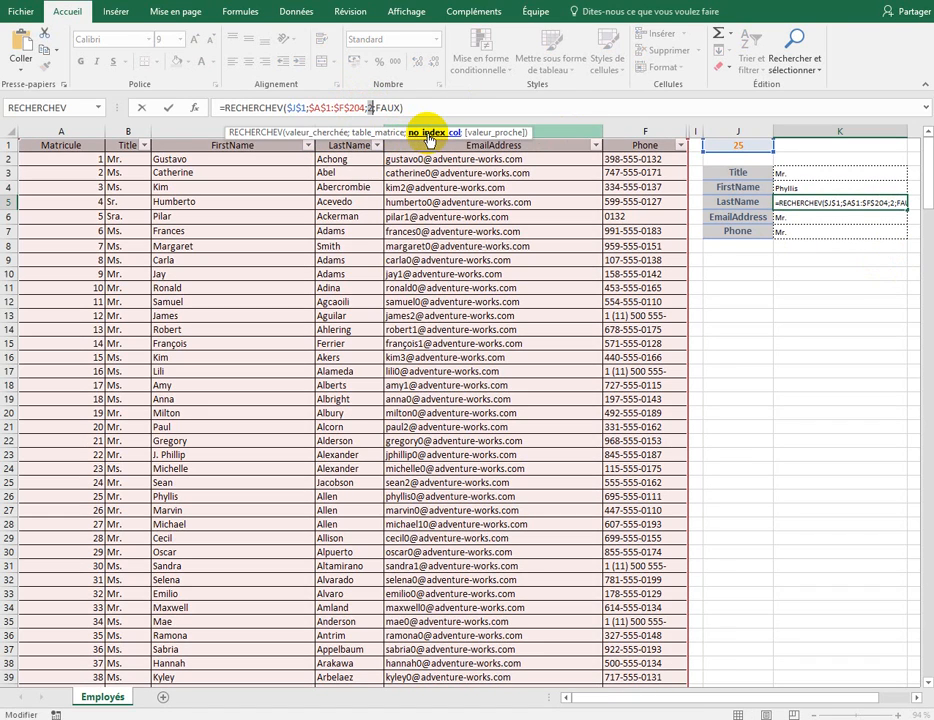
pyautogui.press('Return')
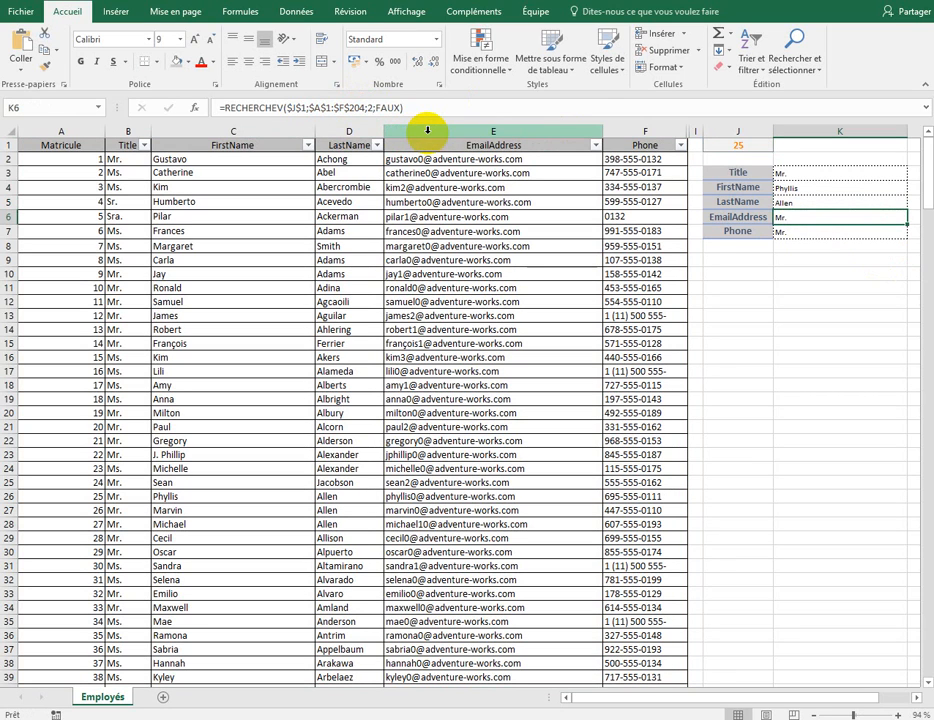
pyautogui.click(370, 108)
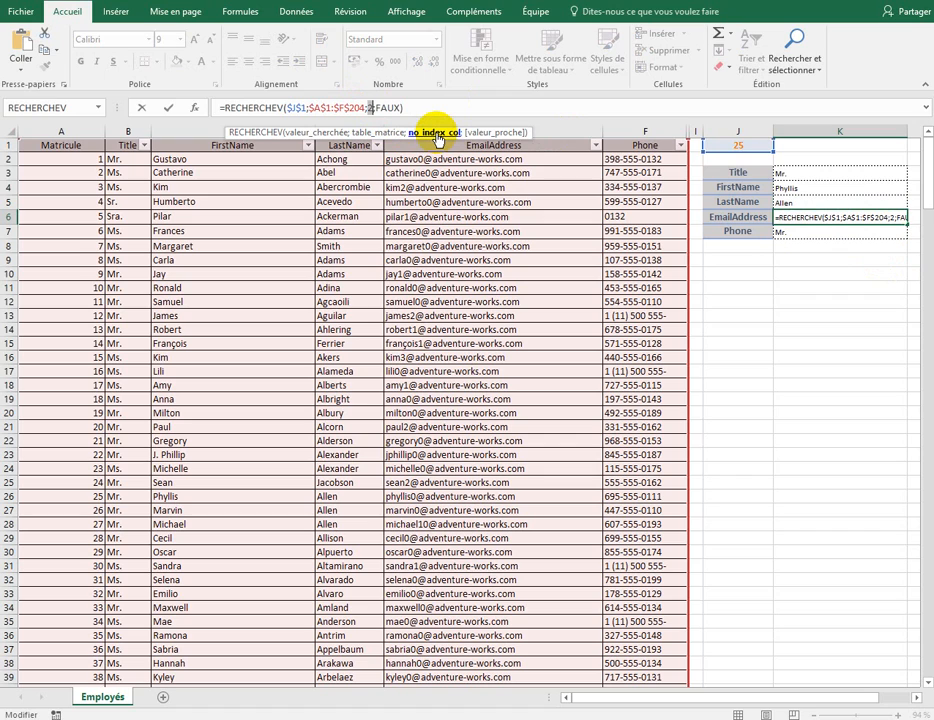
pyautogui.press('Return')
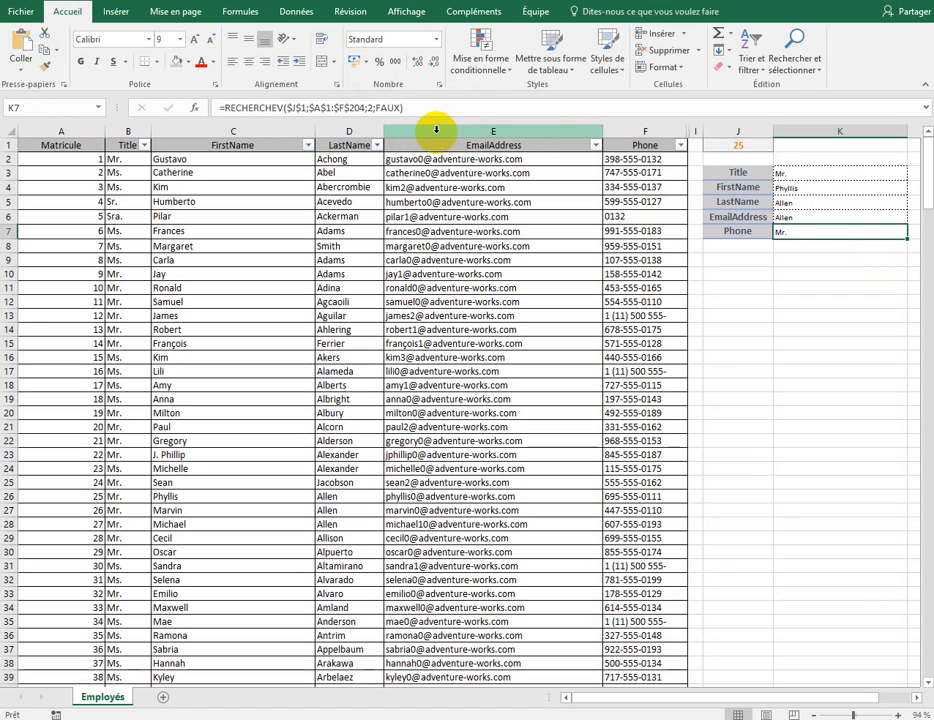
# Step: Set the RECHERCHEV column index to 6 in the Phone cell K7
pyautogui.click(370, 108)
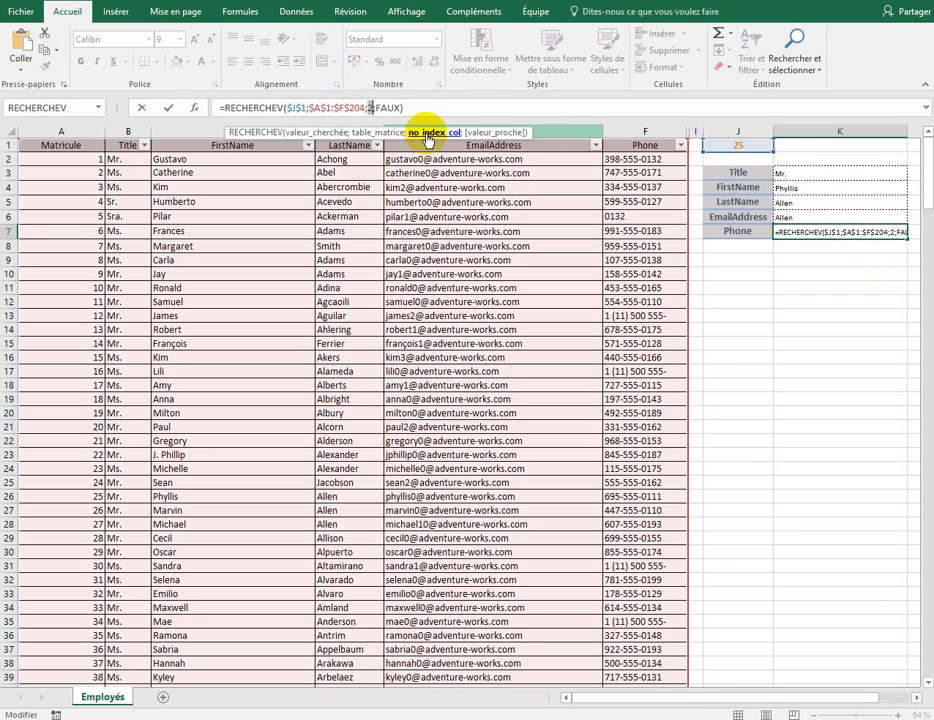
pyautogui.write('6')
pyautogui.press('Return')
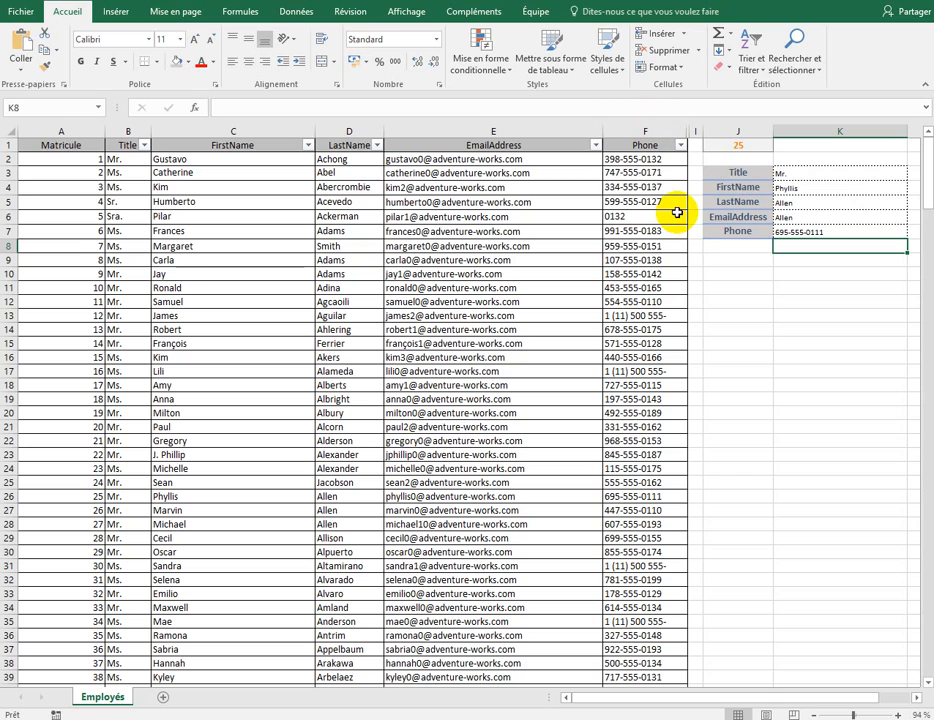
# Step: Undo the column index edits, the fill through K7 and the absolute references in the K3 formula
pyautogui.click(799, 174)
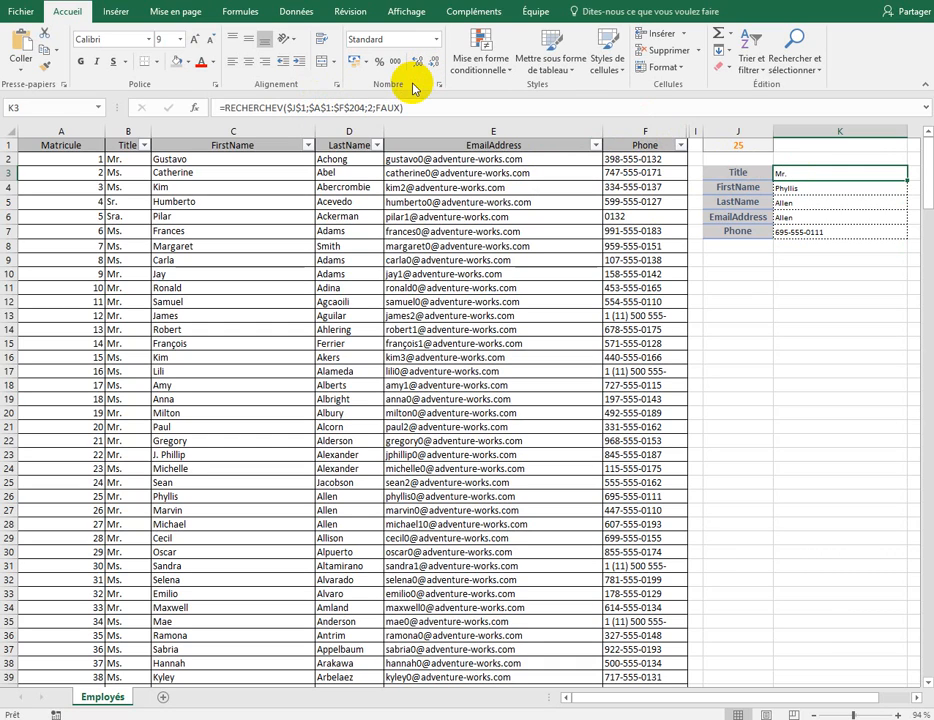
pyautogui.hotkey('ctrl', 'z')
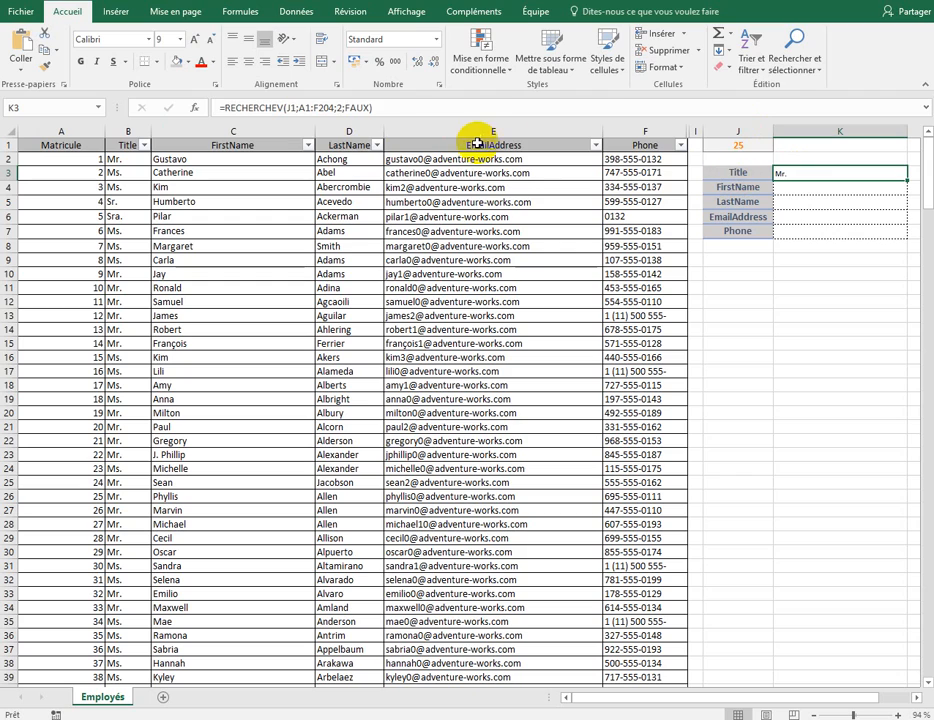
# Step: Name the lookup value cell J1 Matricule and reselect it to check the name
pyautogui.click(737, 146)
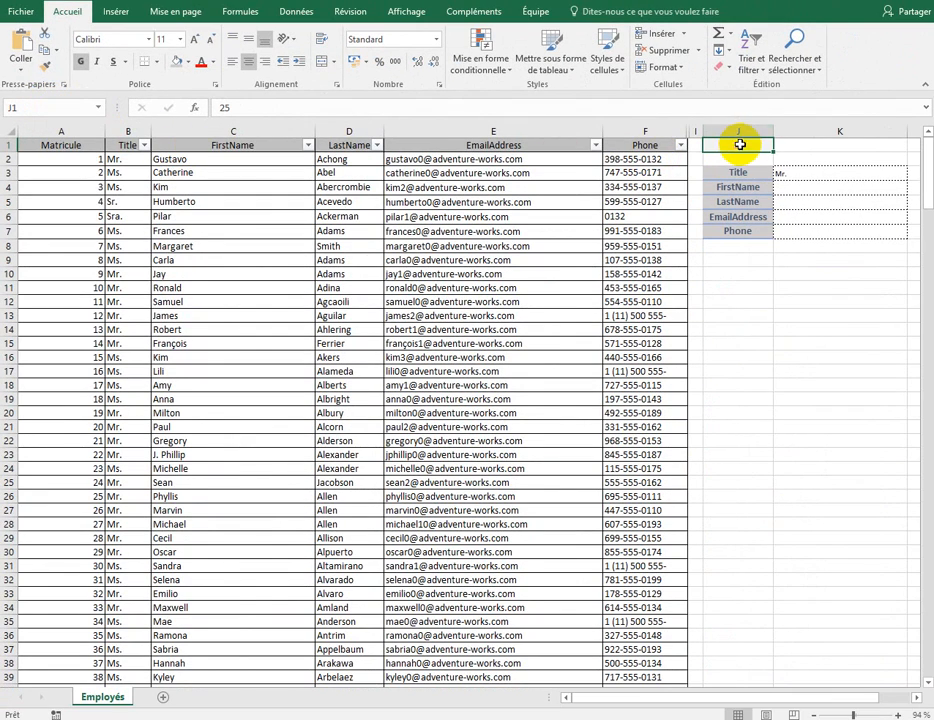
pyautogui.click(39, 106)
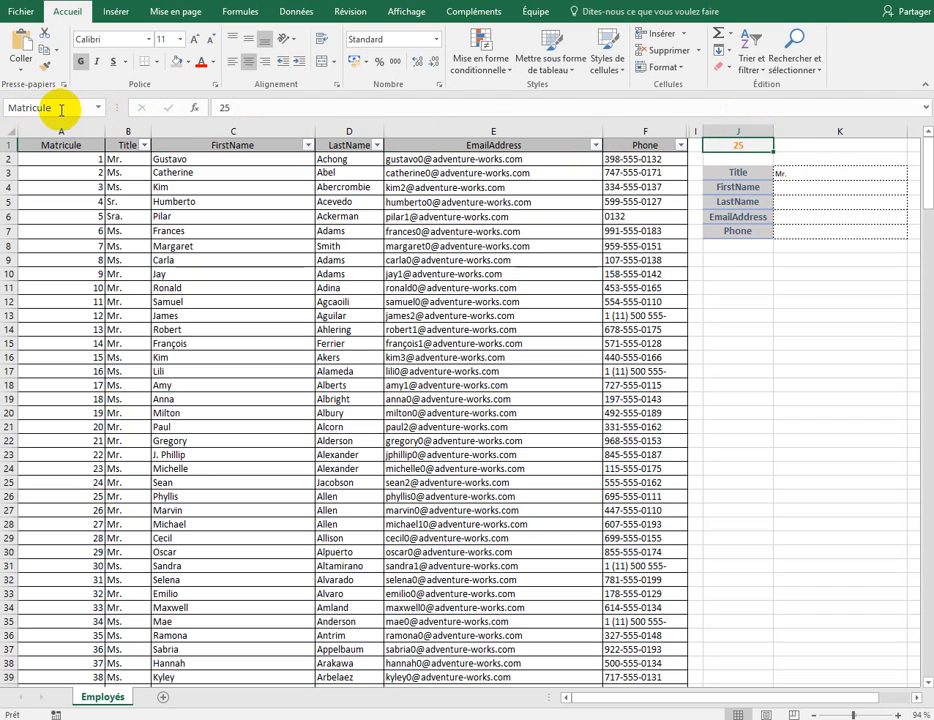
pyautogui.click(637, 159)
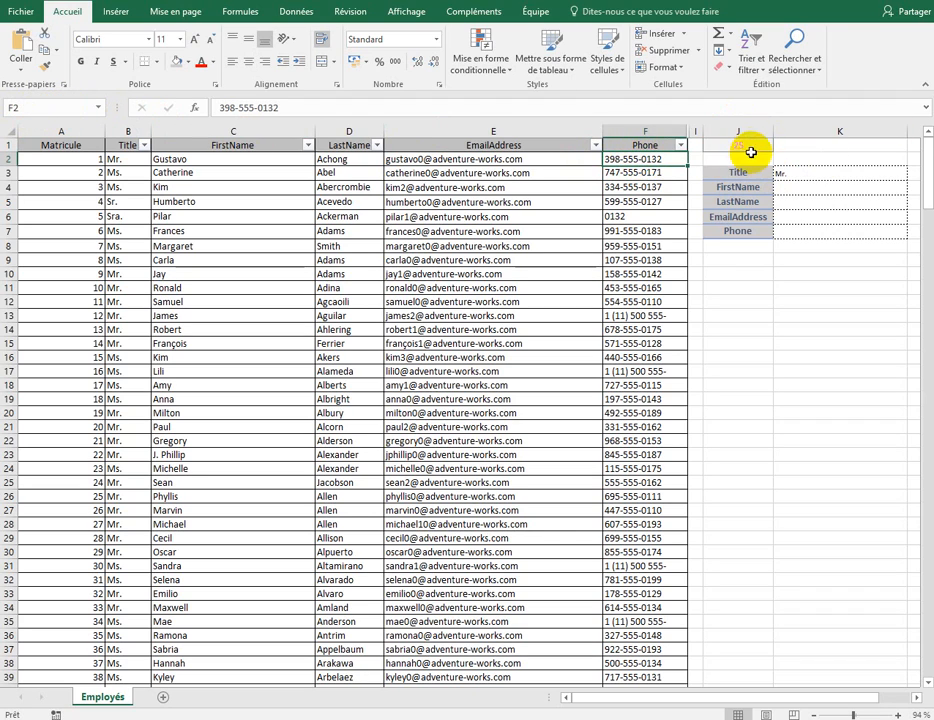
pyautogui.click(730, 146)
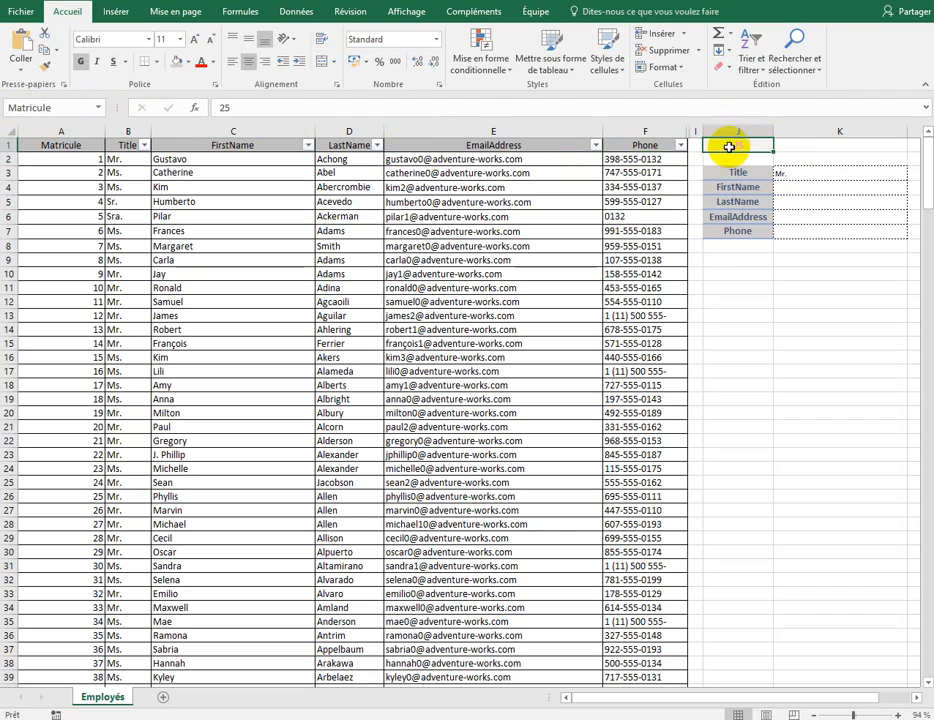
# Step: Name the employee table range A1:F204 Mon_Tableau and check the list of defined names
pyautogui.click(57, 146)
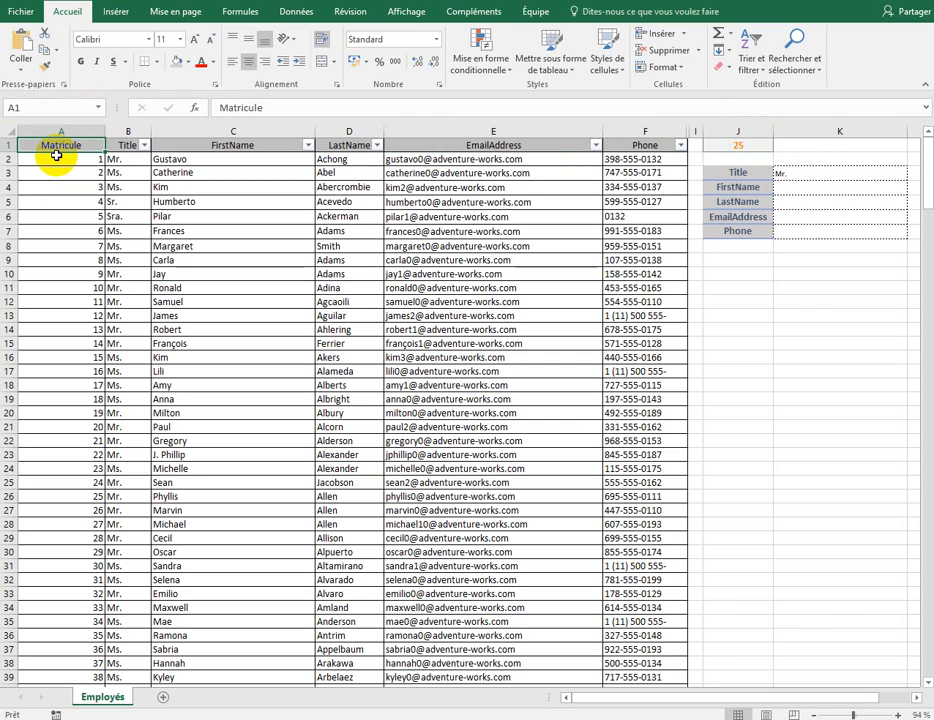
pyautogui.hotkey('ctrl', 'shift', 'Down')
pyautogui.hotkey('ctrl', 'shift', 'Right')
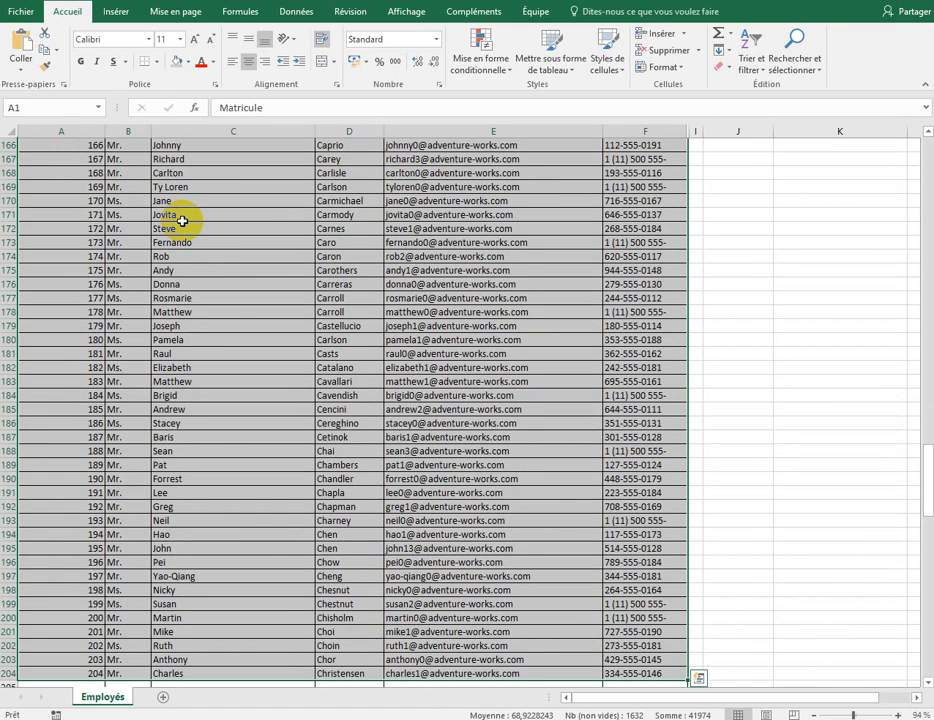
pyautogui.click(62, 106)
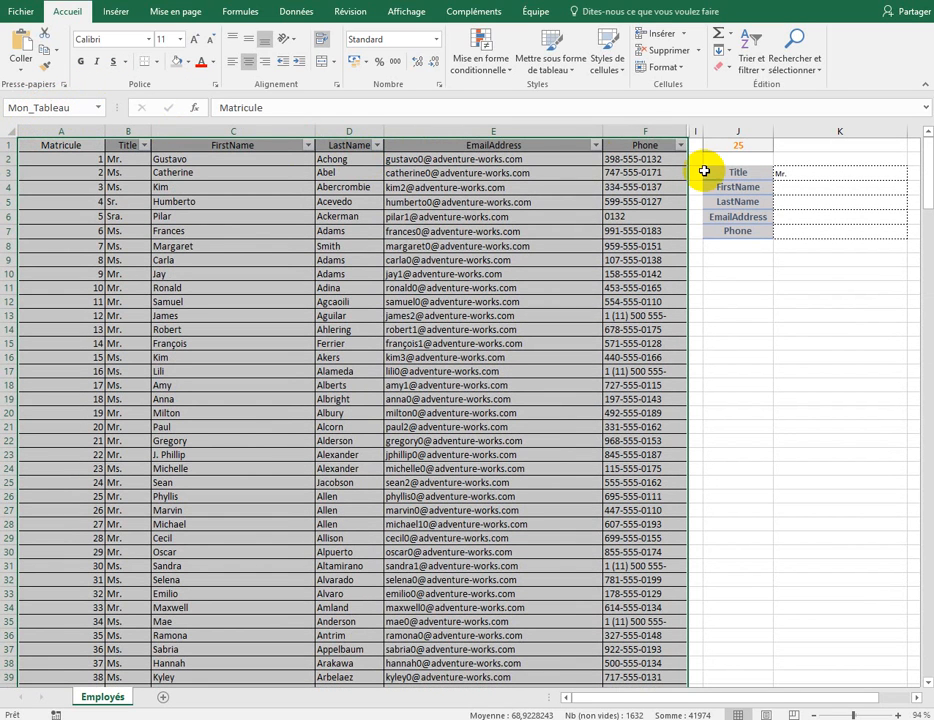
pyautogui.click(98, 108)
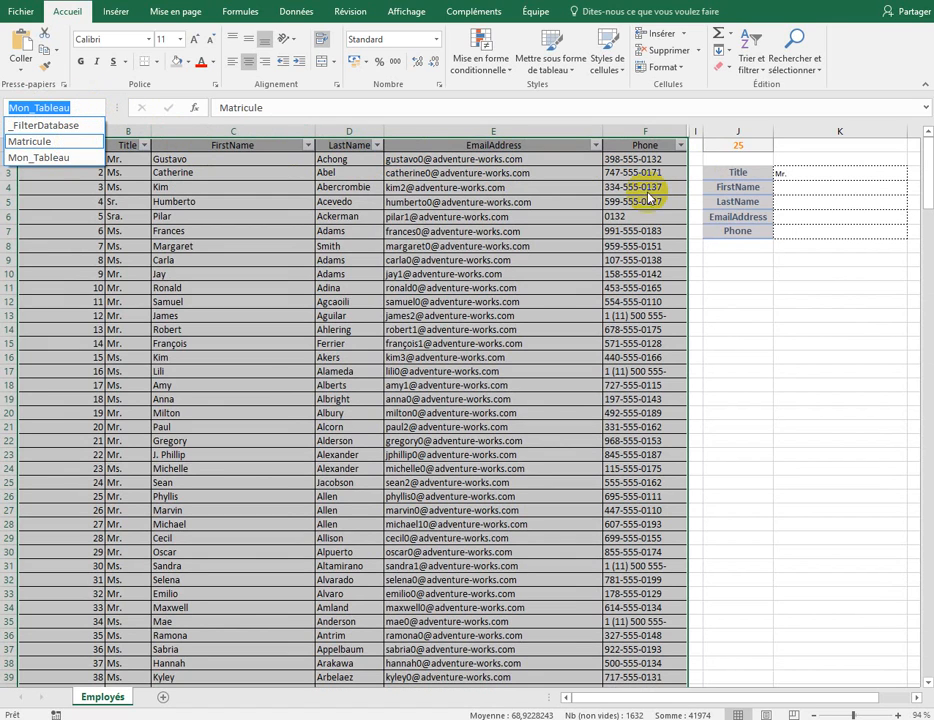
# Step: Replace the lookup value J1 with the name Matricule in the K3 RECHERCHEV formula
pyautogui.click(809, 175)
pyautogui.click(808, 175)
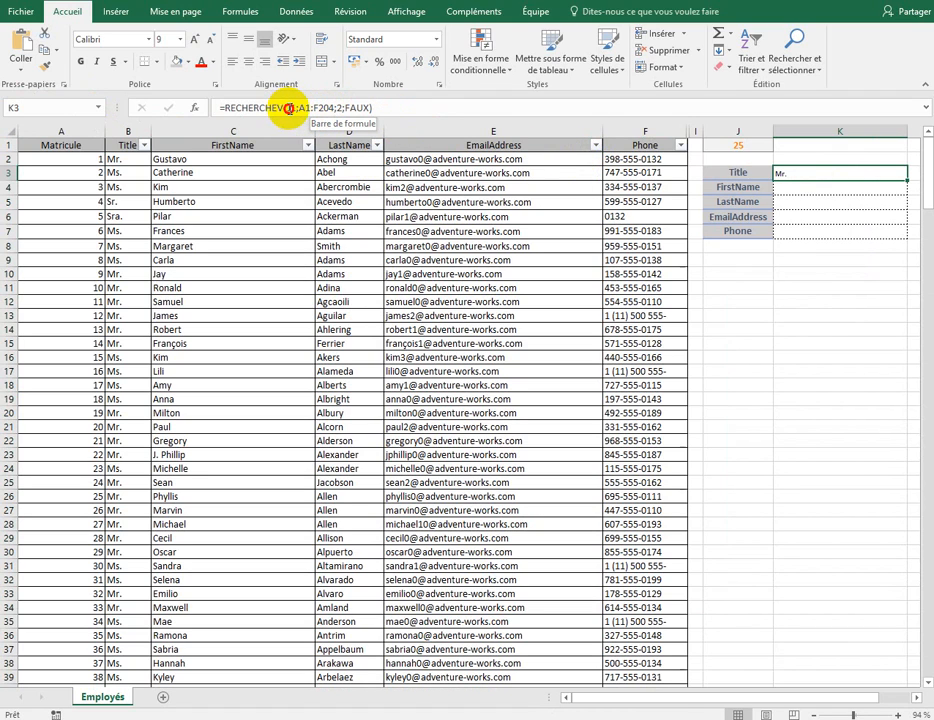
pyautogui.click(288, 108)
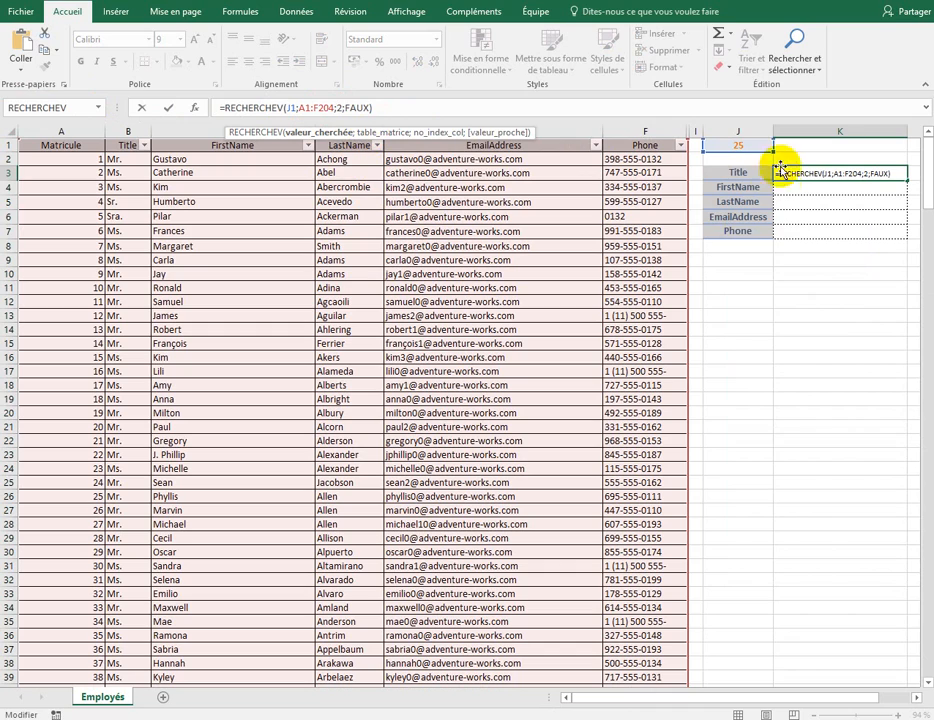
pyautogui.click(330, 133)
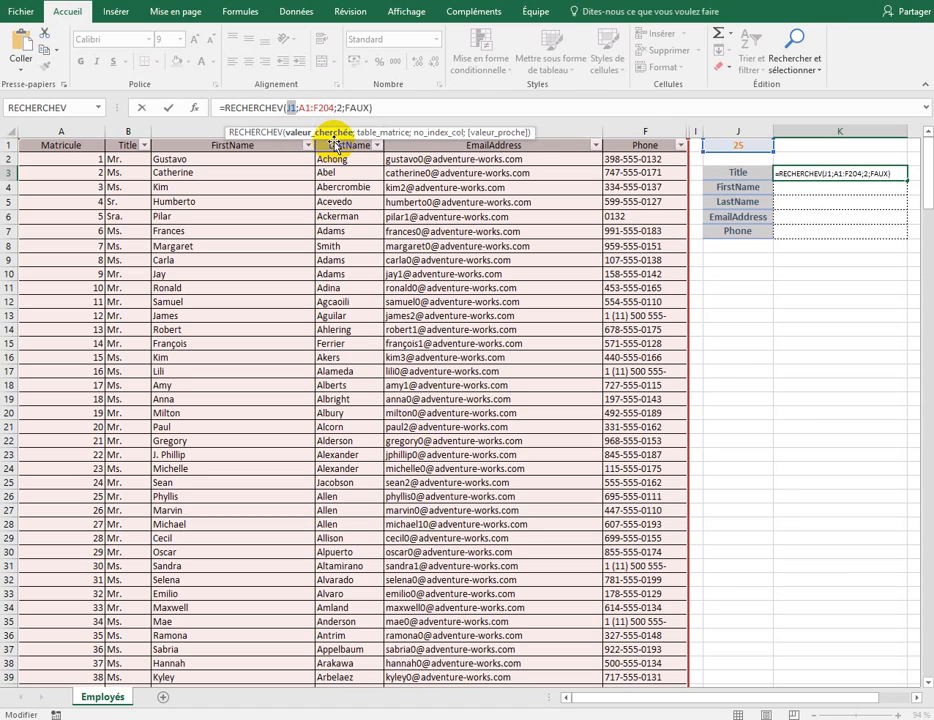
pyautogui.write('matri')
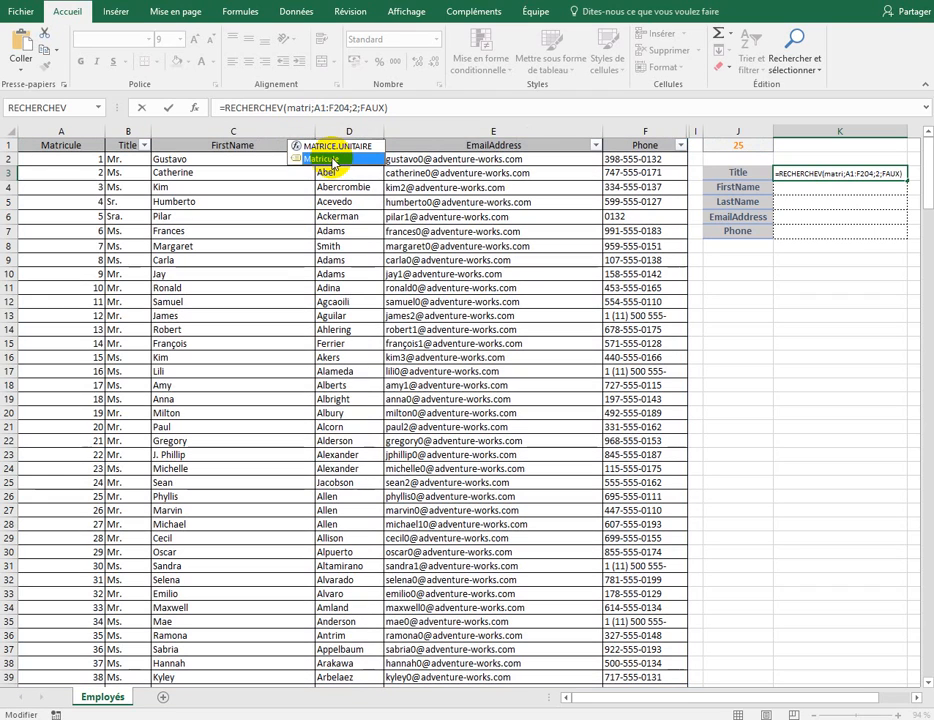
pyautogui.click(332, 159)
pyautogui.doubleClick(332, 159)
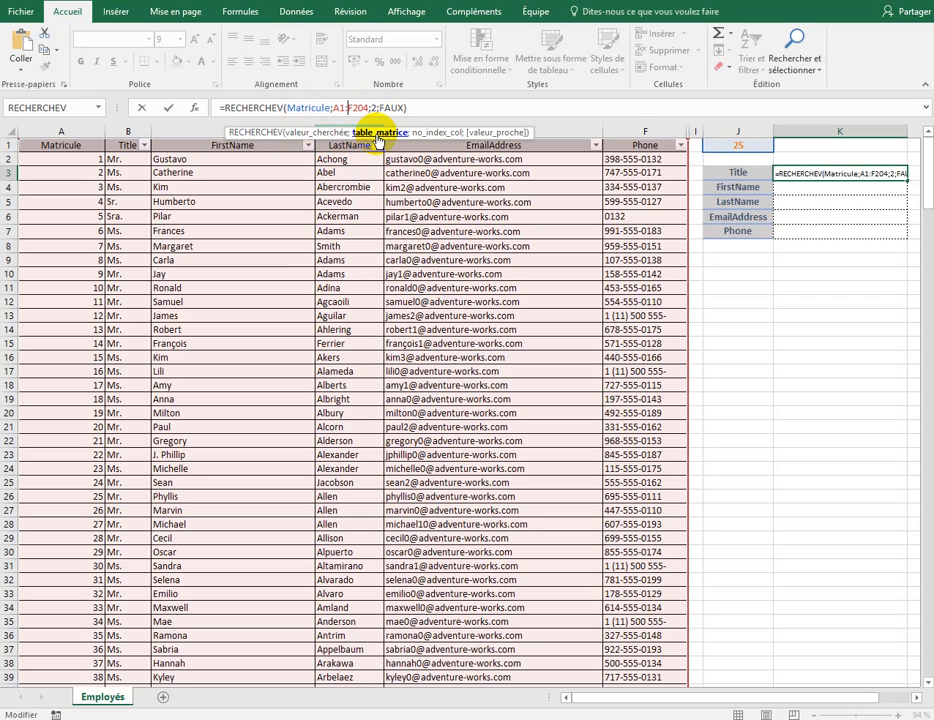
# Step: Replace the table range A1:F204 with the name Mon_Tableau in the K3 formula and validate it
pyautogui.click(380, 140)
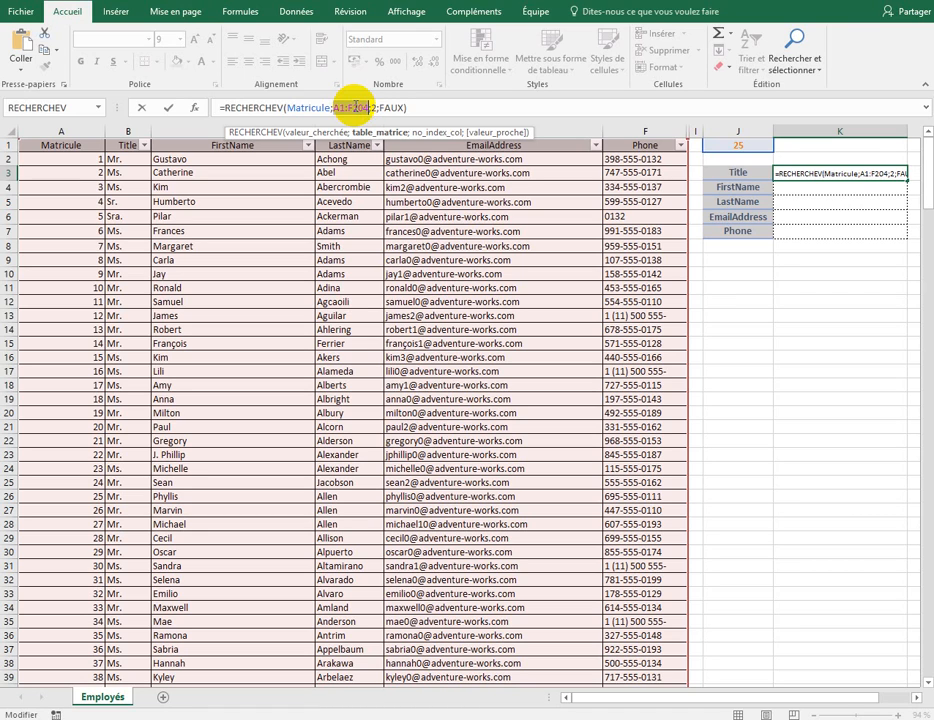
pyautogui.press('F3')
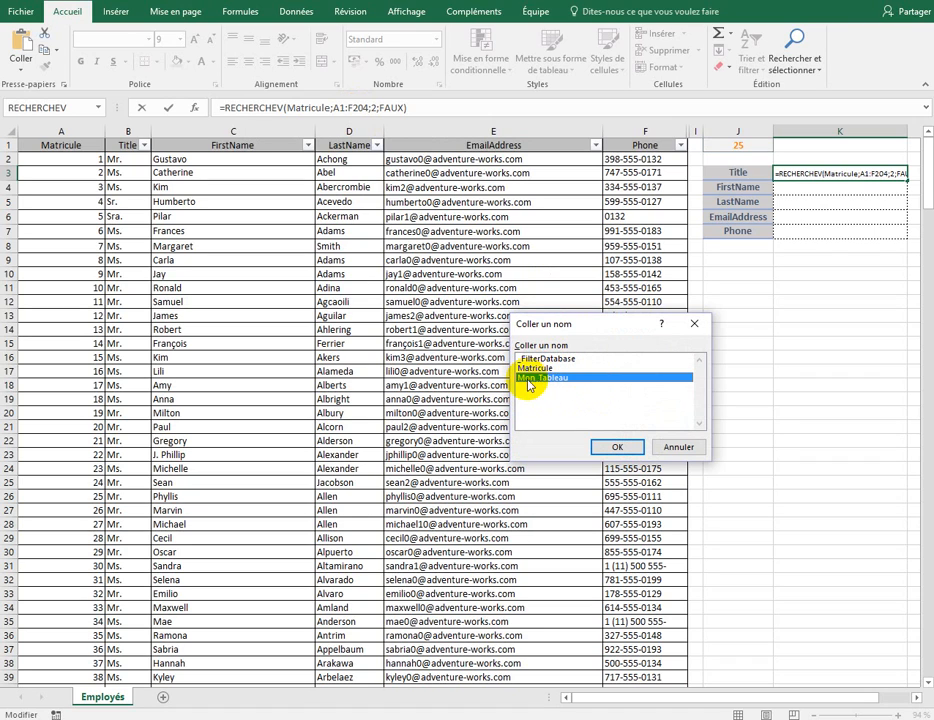
pyautogui.click(617, 447)
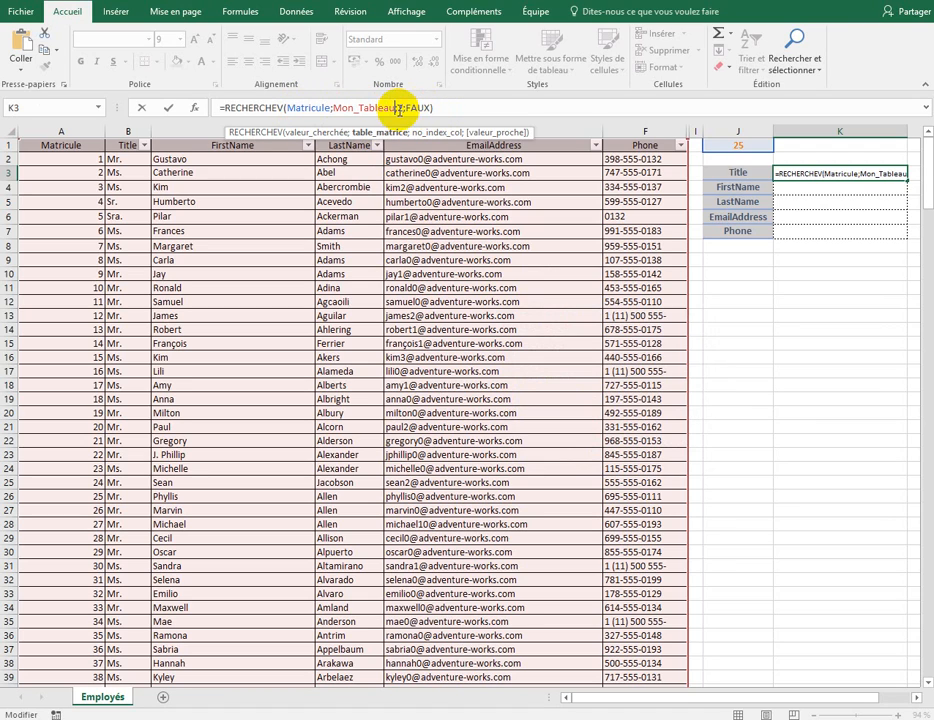
pyautogui.click(168, 108)
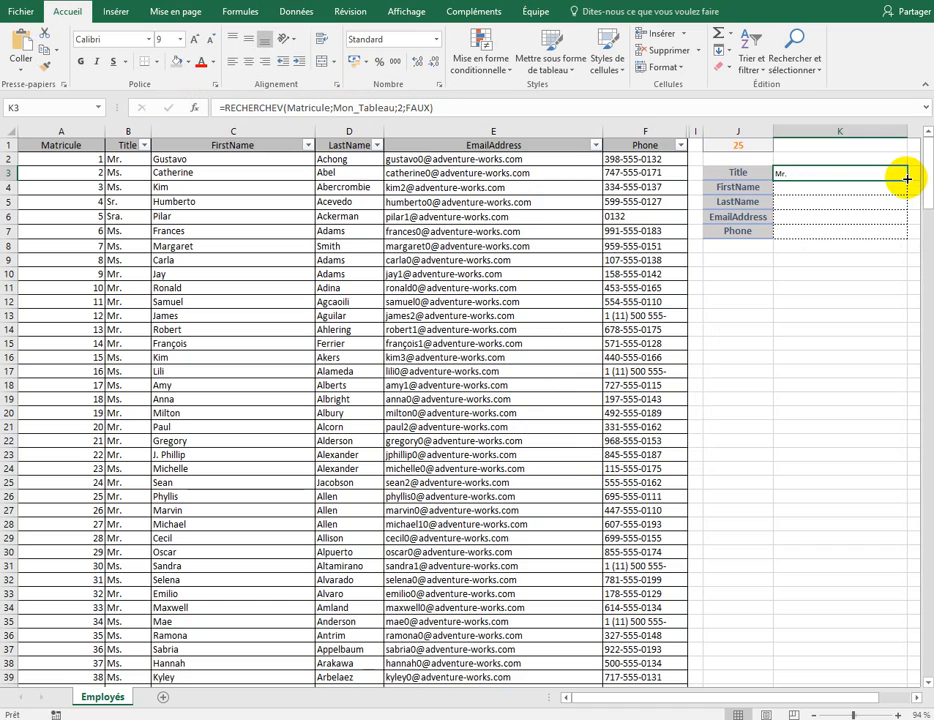
# Step: Fill the K3 formula with named ranges down through K7 and set the column index to 3 in the FirstName cell K4
pyautogui.moveTo(907, 179); pyautogui.dragTo(905, 237)
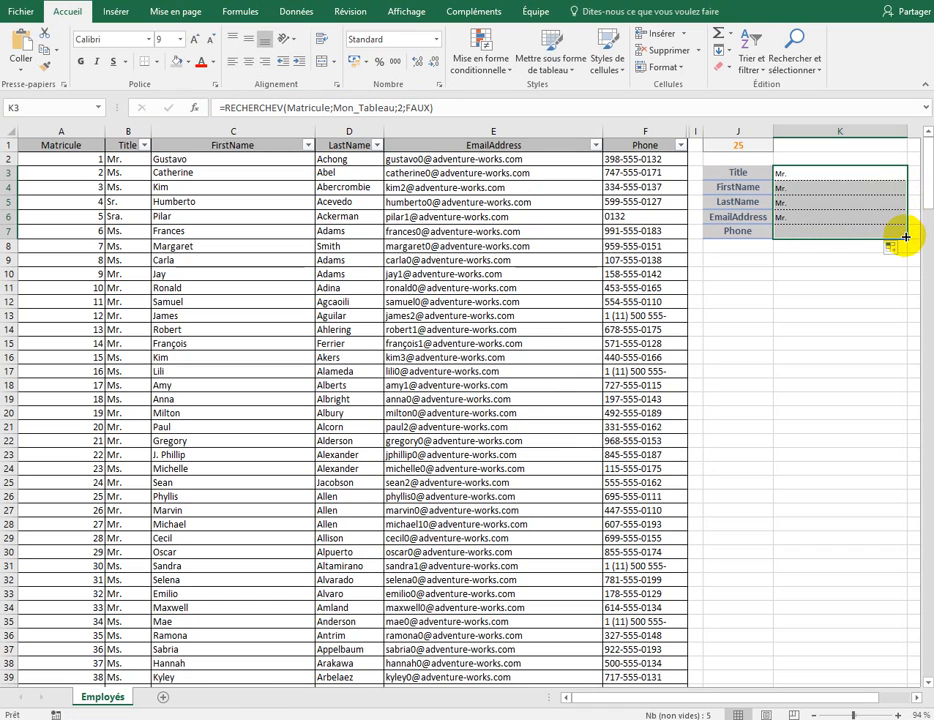
pyautogui.click(795, 186)
pyautogui.click(401, 109)
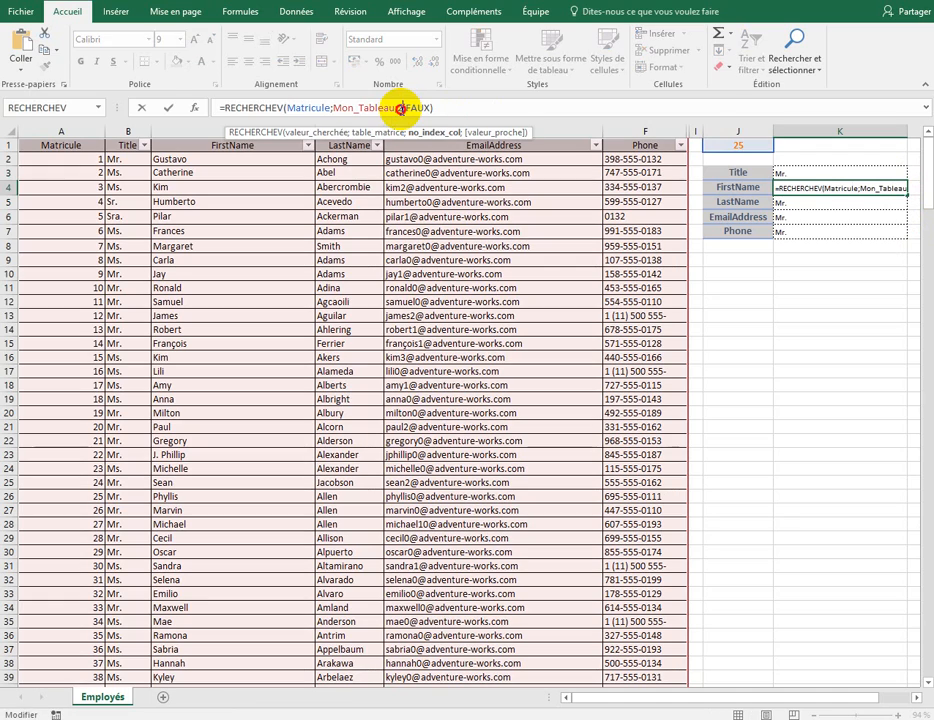
pyautogui.write('3')
pyautogui.press('Return')
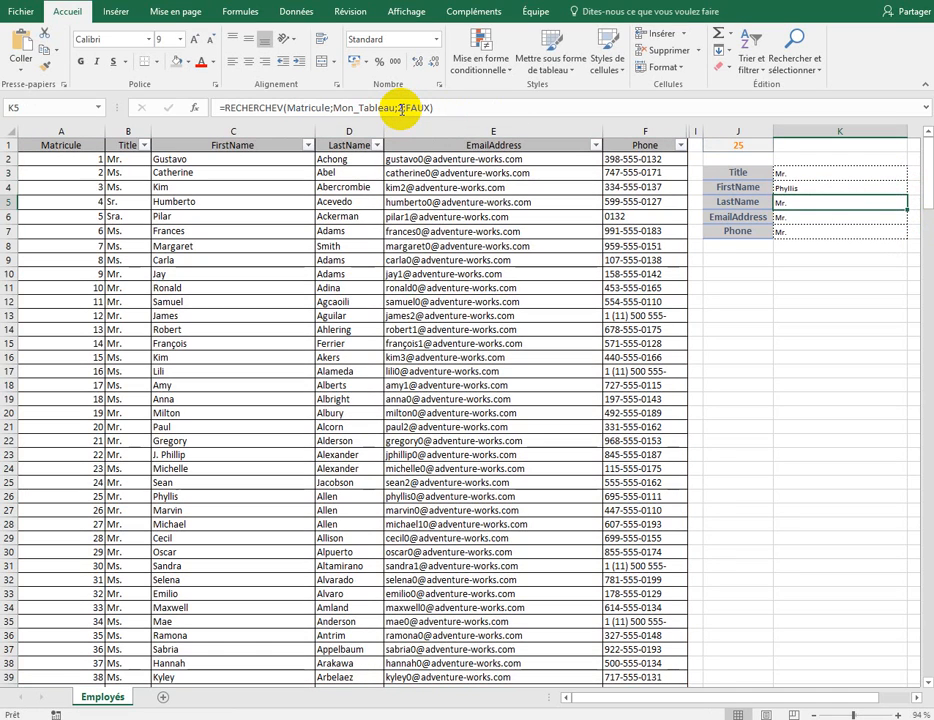
# Step: Set the RECHERCHEV column index to 4 in K5, 5 in the EmailAddress cell K6 and 6 in the Phone cell K7
pyautogui.click(401, 109)
pyautogui.write('4')
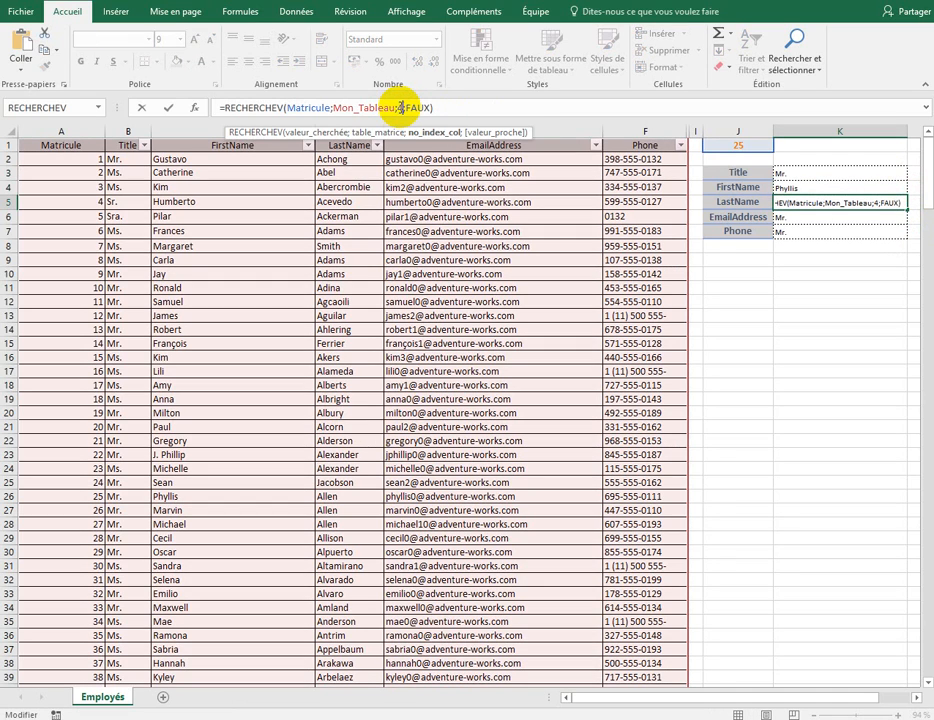
pyautogui.press('Return')
pyautogui.click(401, 109)
pyautogui.write('5')
pyautogui.press('Return')
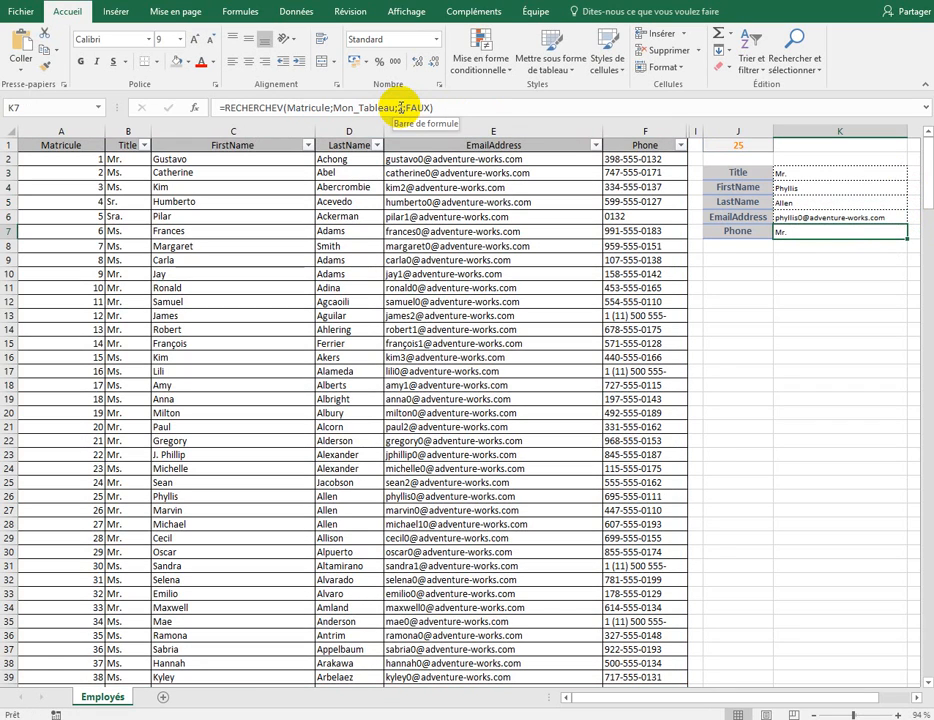
pyautogui.click(401, 108)
pyautogui.write('6')
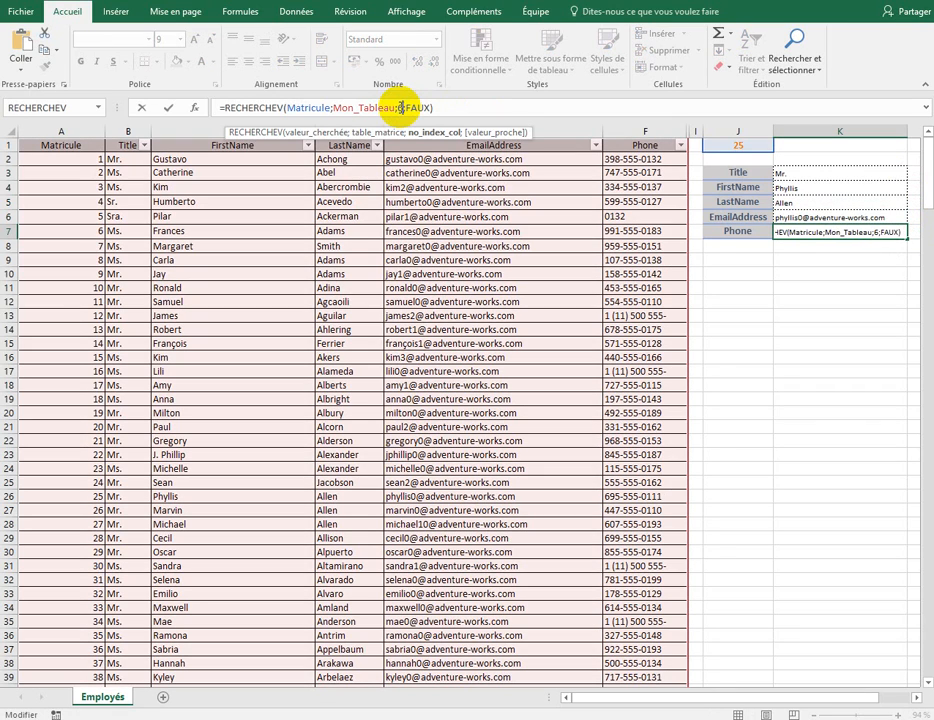
pyautogui.press('Return')
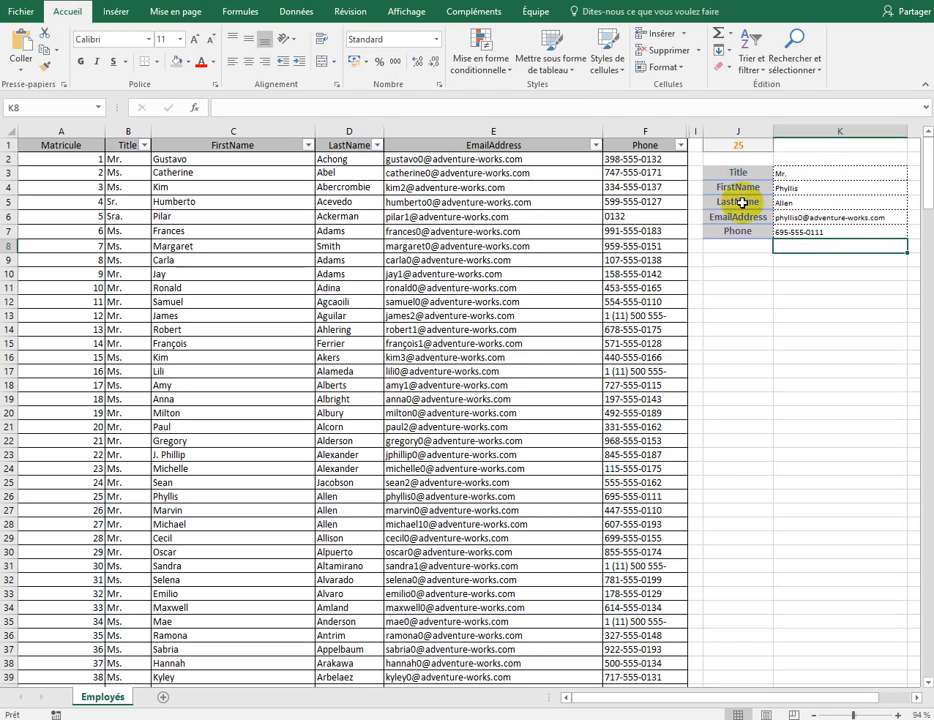
# Step: Review the named arguments in the K3 and K5 RECHERCHEV formulas and trace the precedents of K5
pyautogui.click(813, 176)
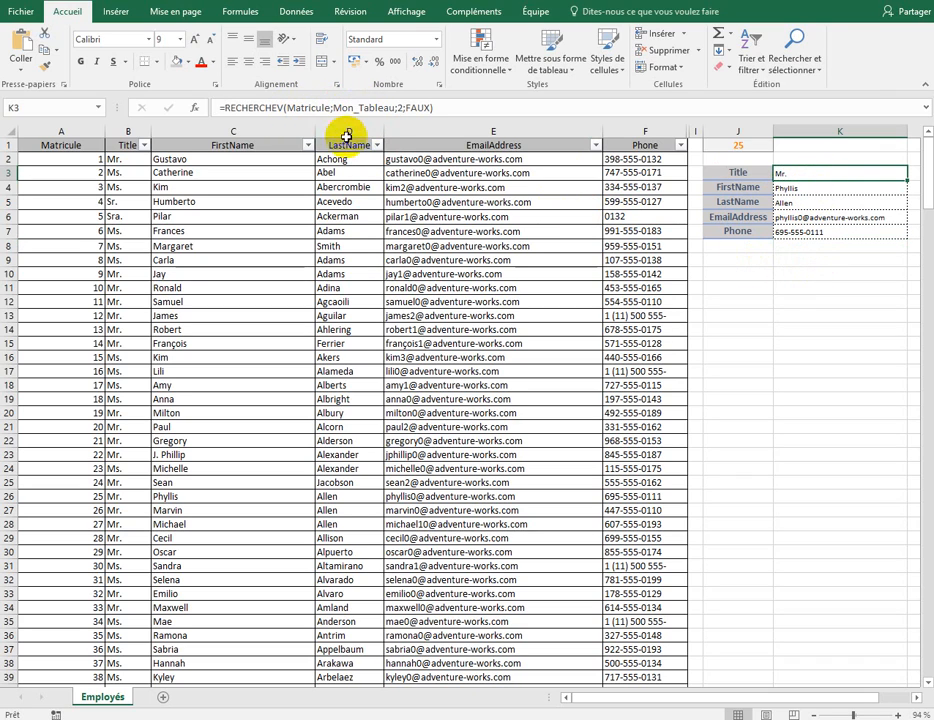
pyautogui.click(809, 202)
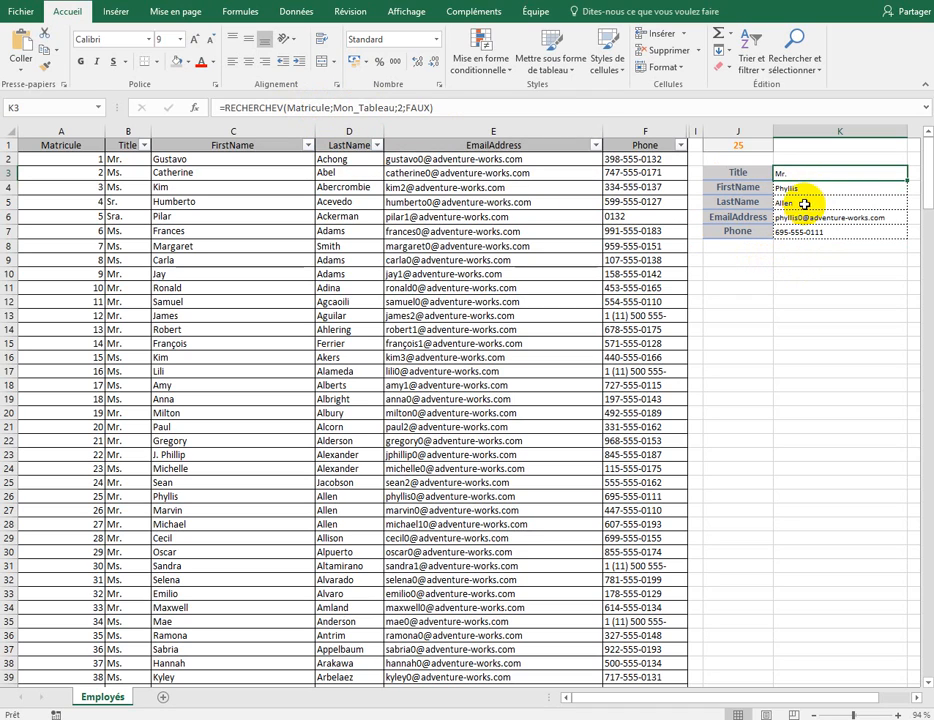
pyautogui.click(310, 107)
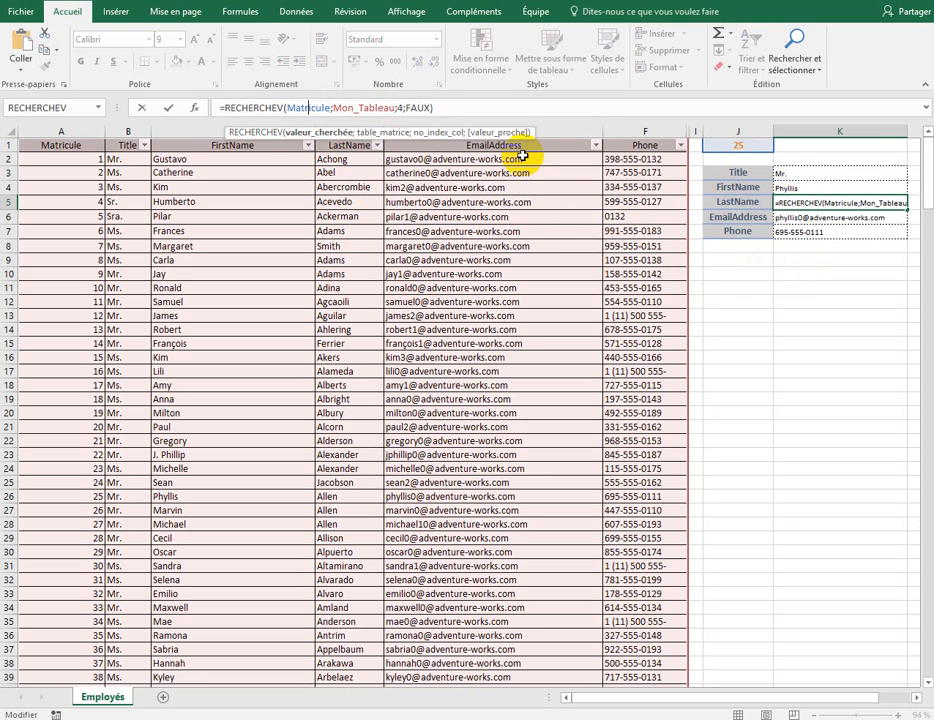
pyautogui.press('Escape')
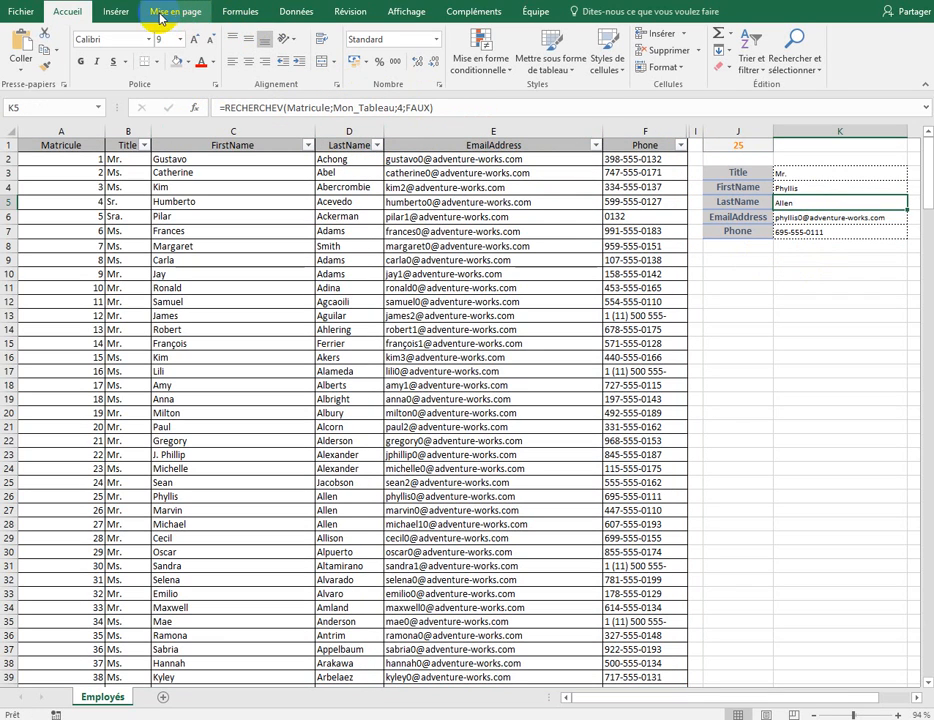
pyautogui.click(252, 14)
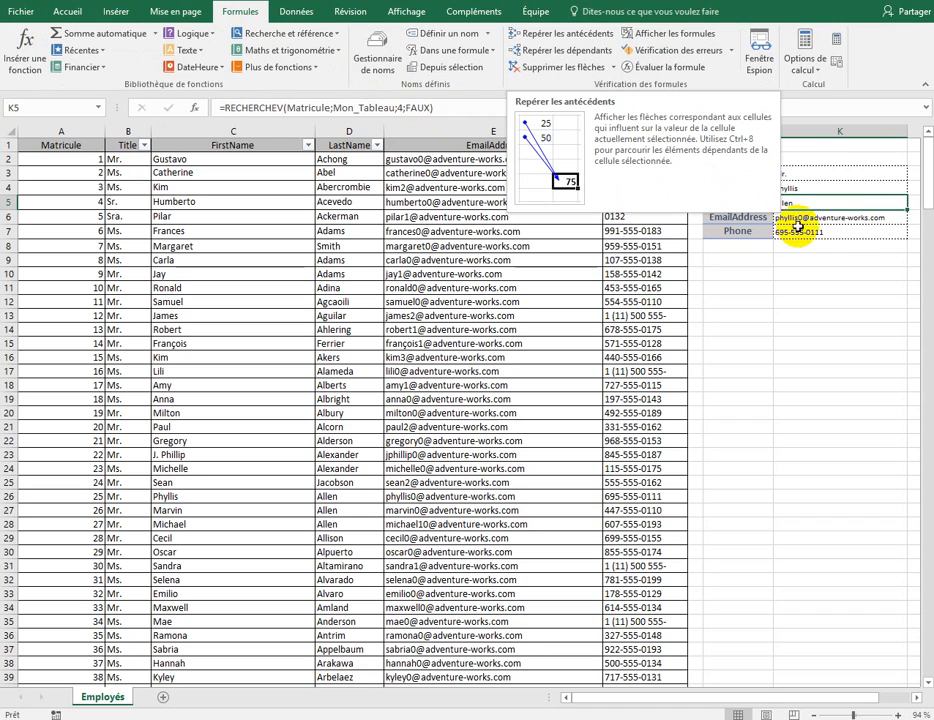
pyautogui.click(553, 35)
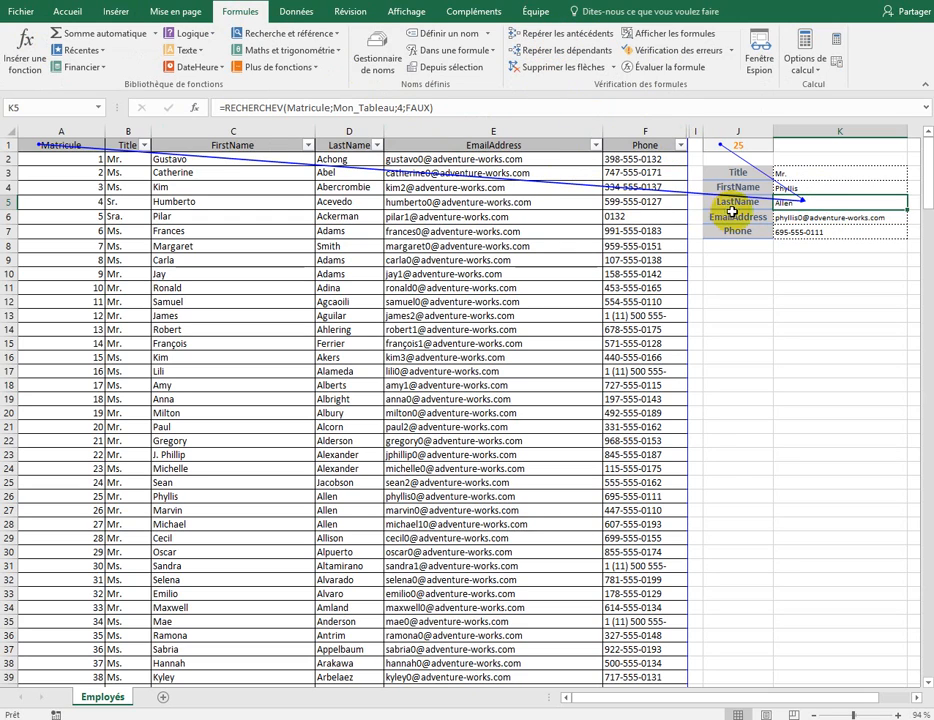